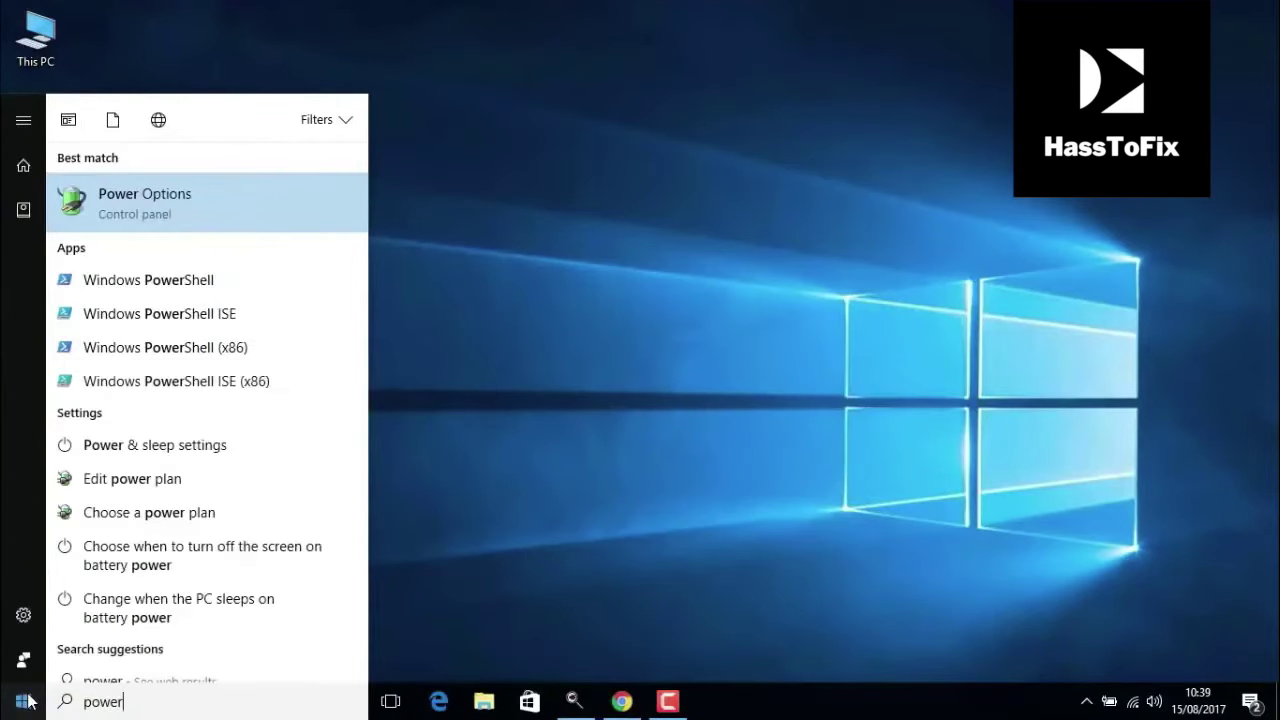
# - Open Power Options, reveal the additional plans and activate the High performance power plan
pyautogui.click(144, 210)
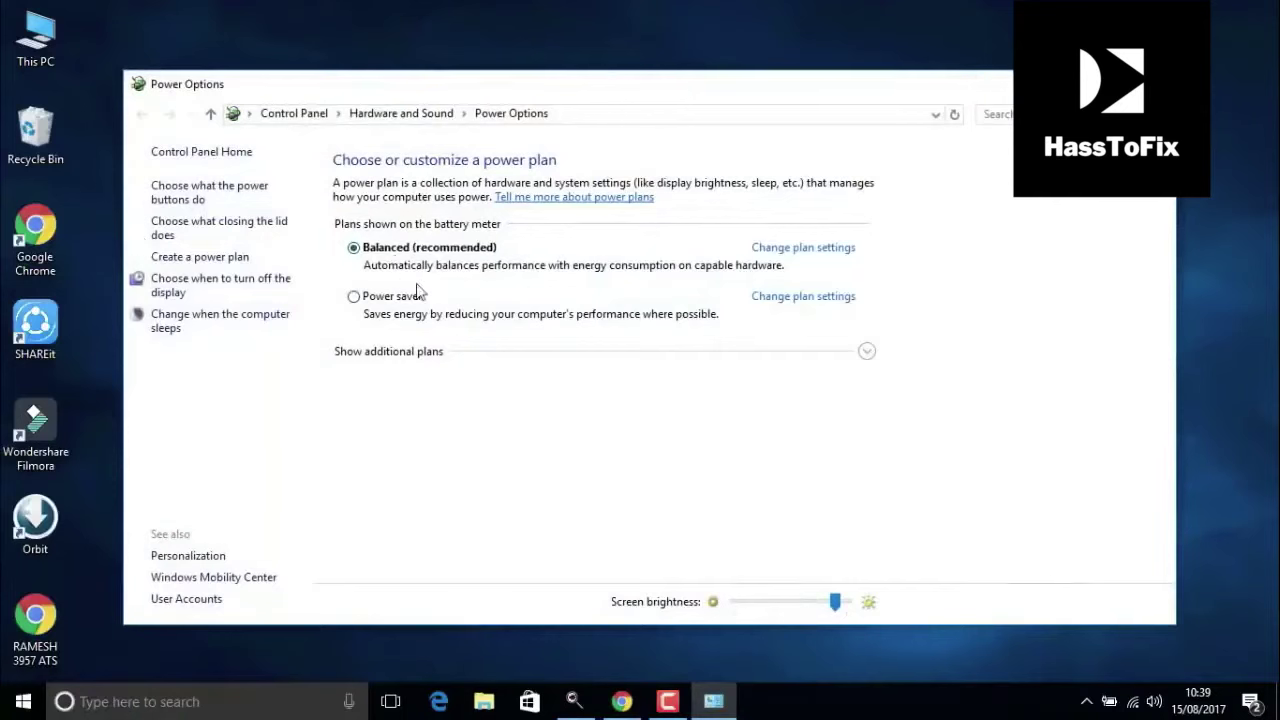
pyautogui.click(862, 353)
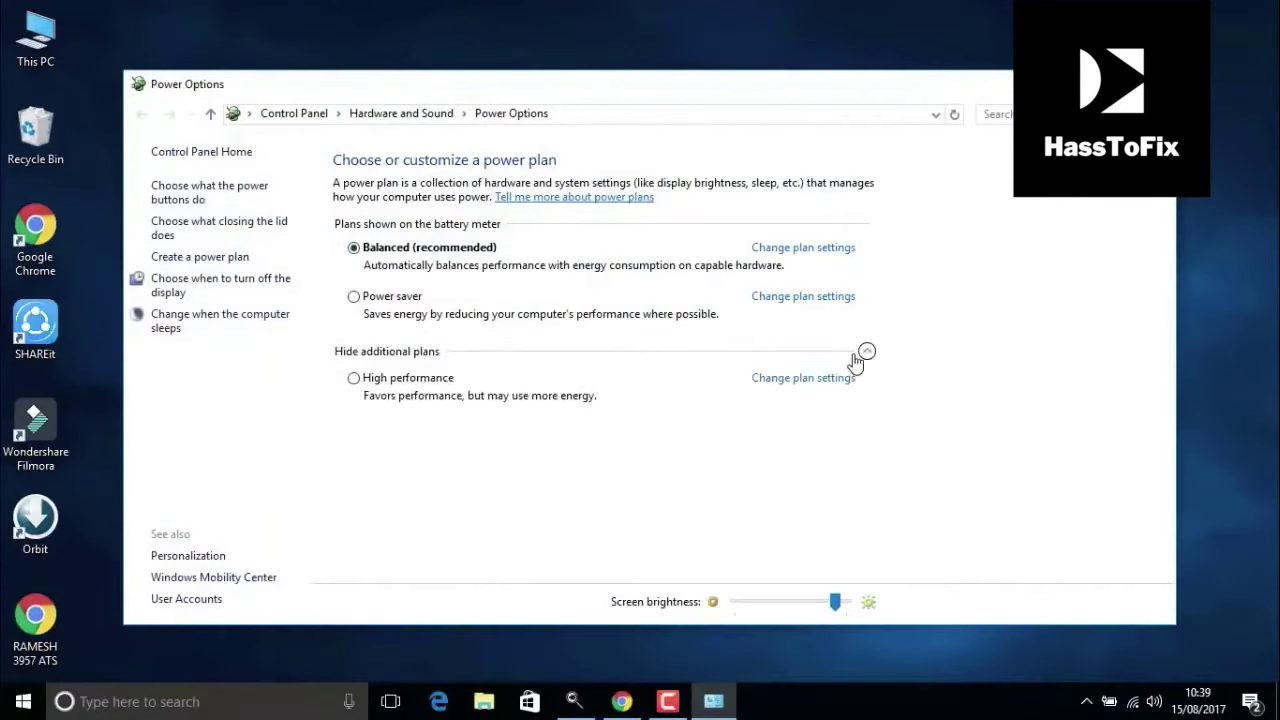
pyautogui.click(352, 384)
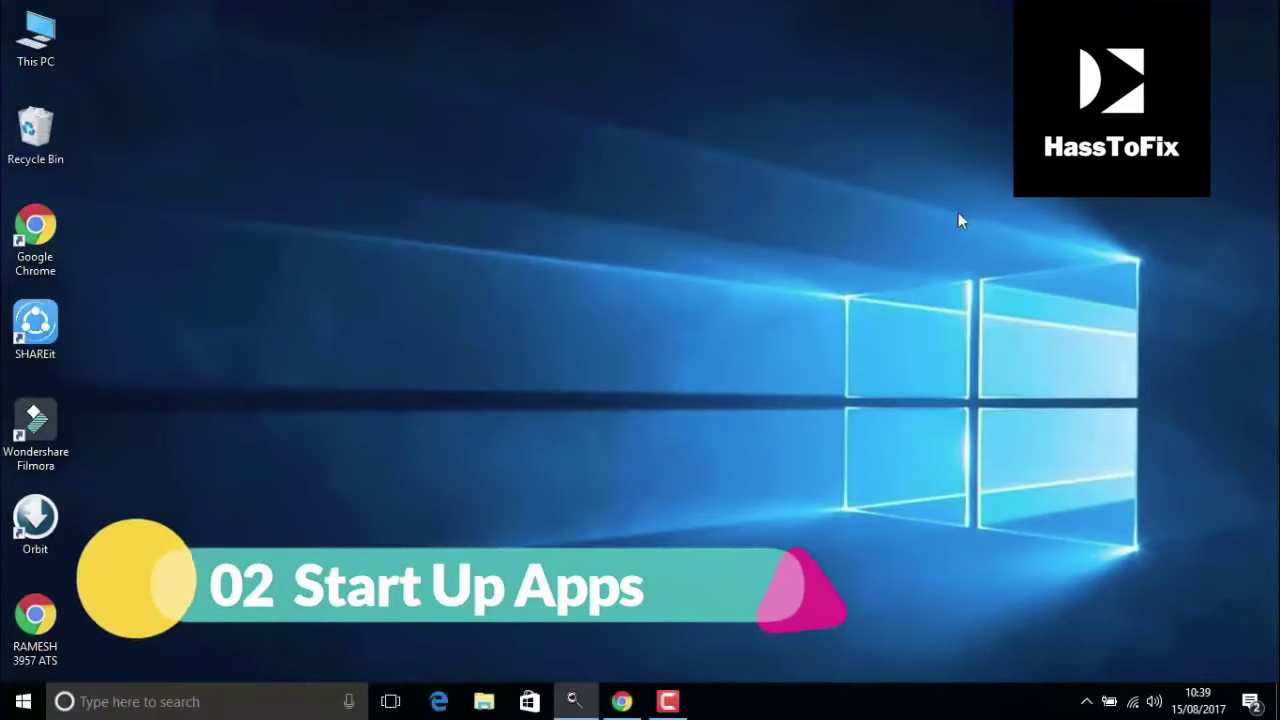
# - Open Task Manager's list of startup apps and disable Orbit Downloader at startup
pyautogui.rightClick(893, 711)
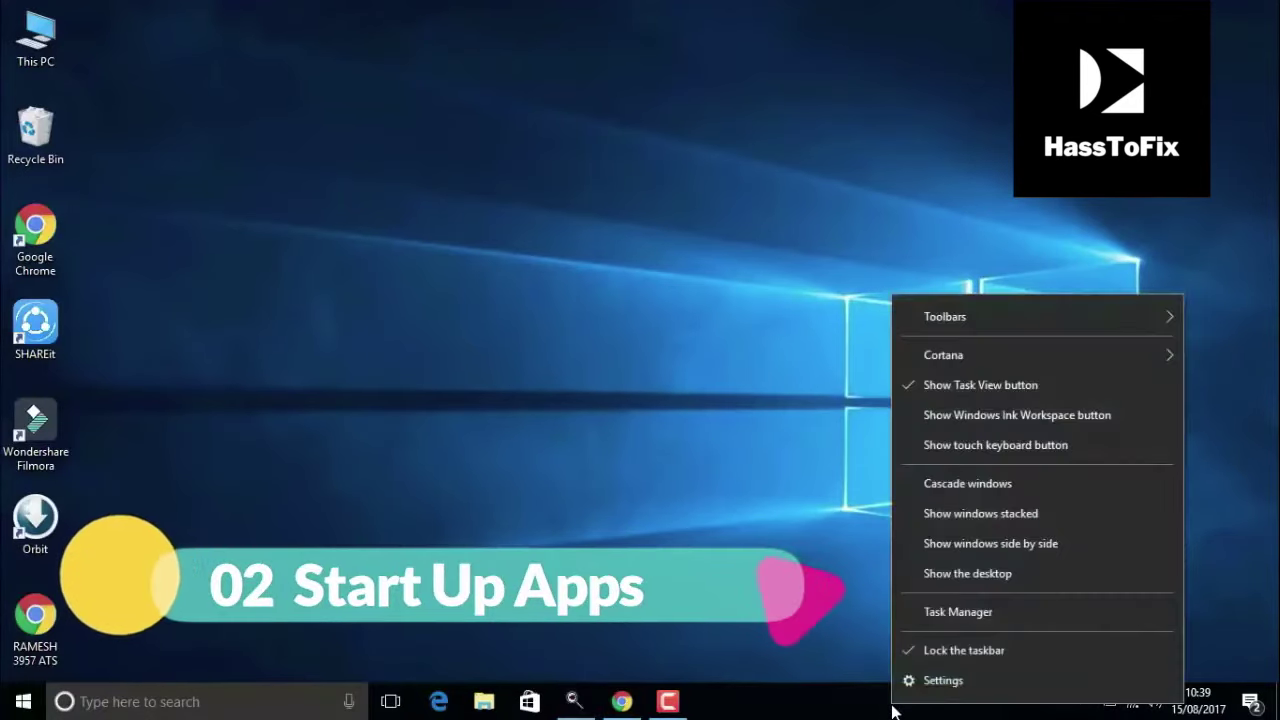
pyautogui.click(926, 618)
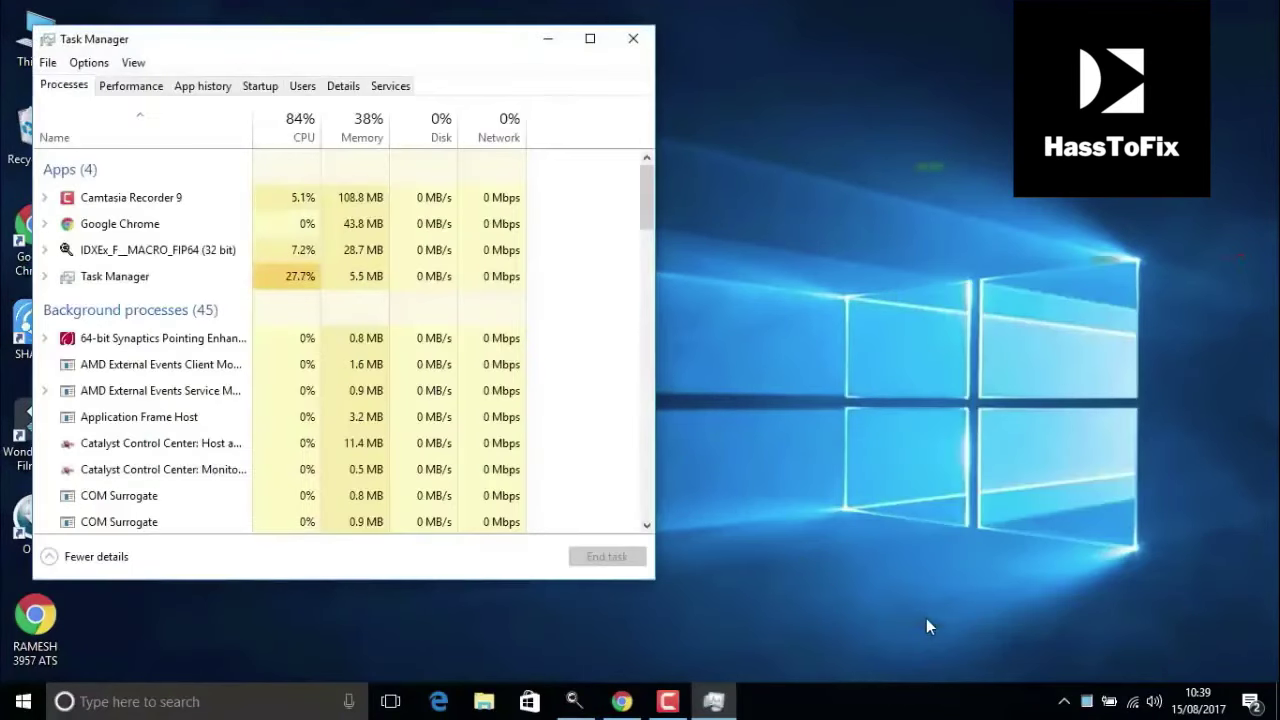
pyautogui.click(258, 86)
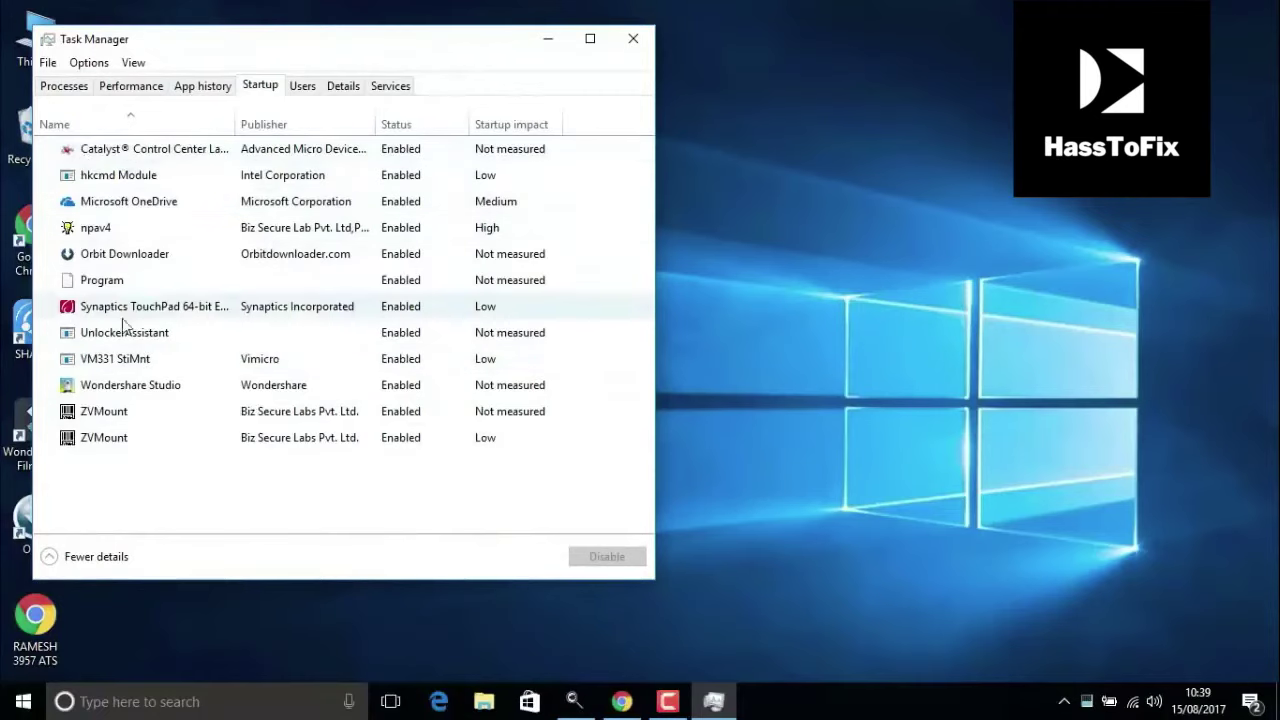
pyautogui.click(140, 262)
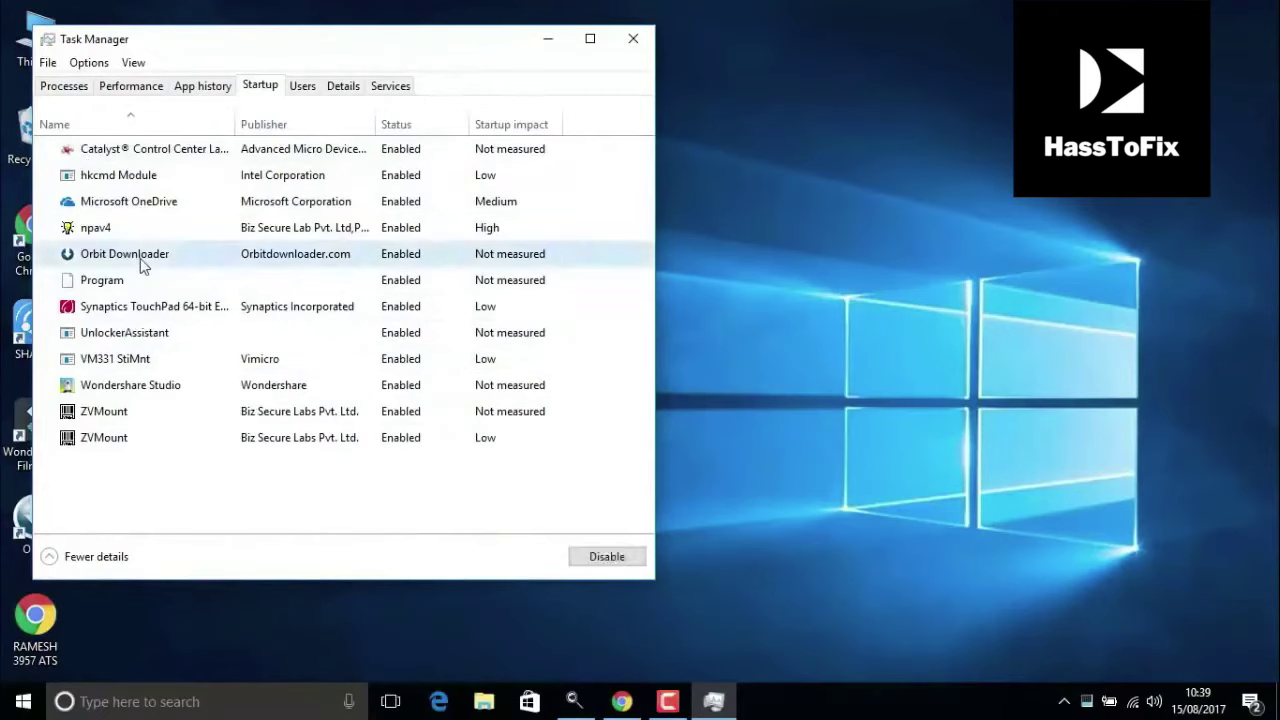
pyautogui.click(614, 564)
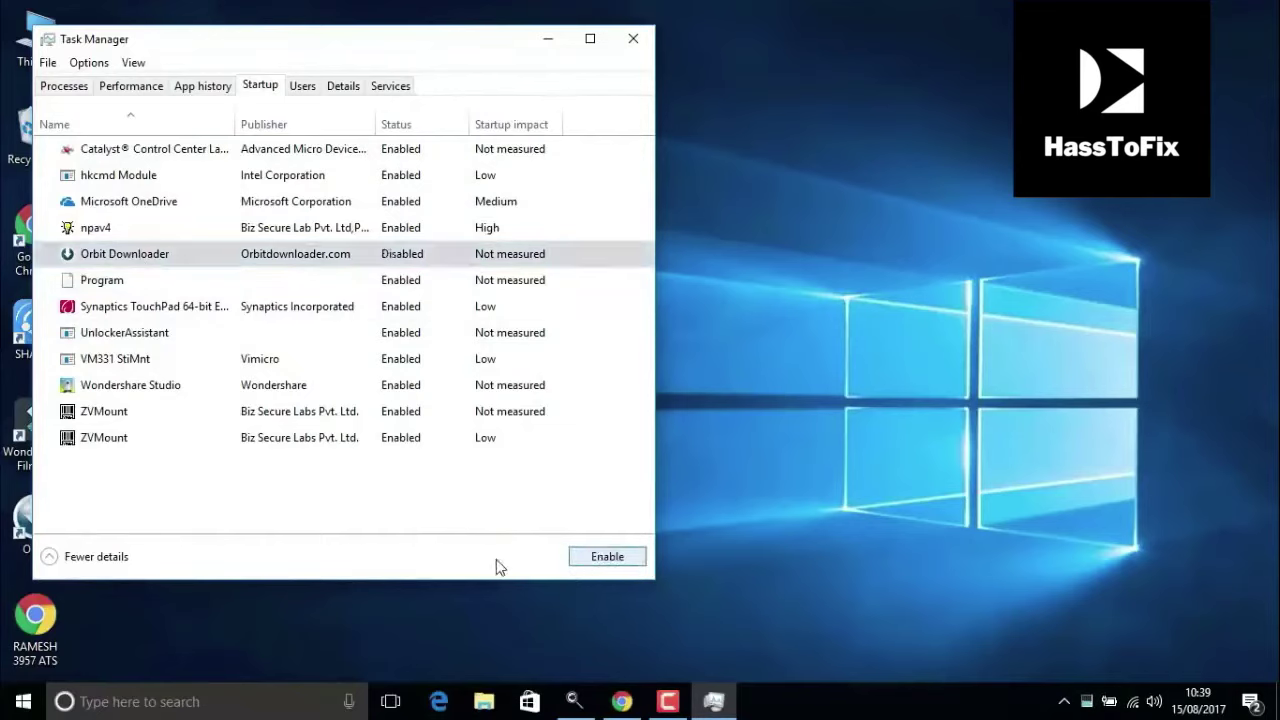
# - Disable Wondershare Studio at startup and close Task Manager
pyautogui.click(124, 442)
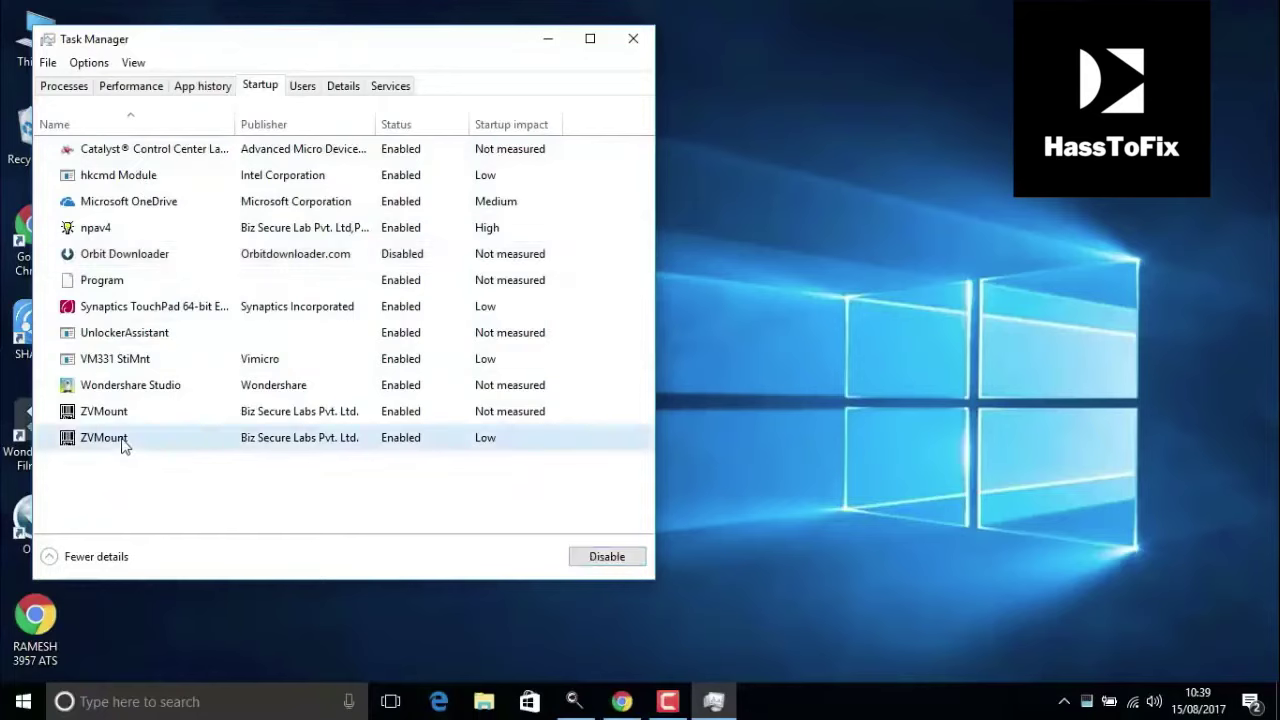
pyautogui.click(131, 417)
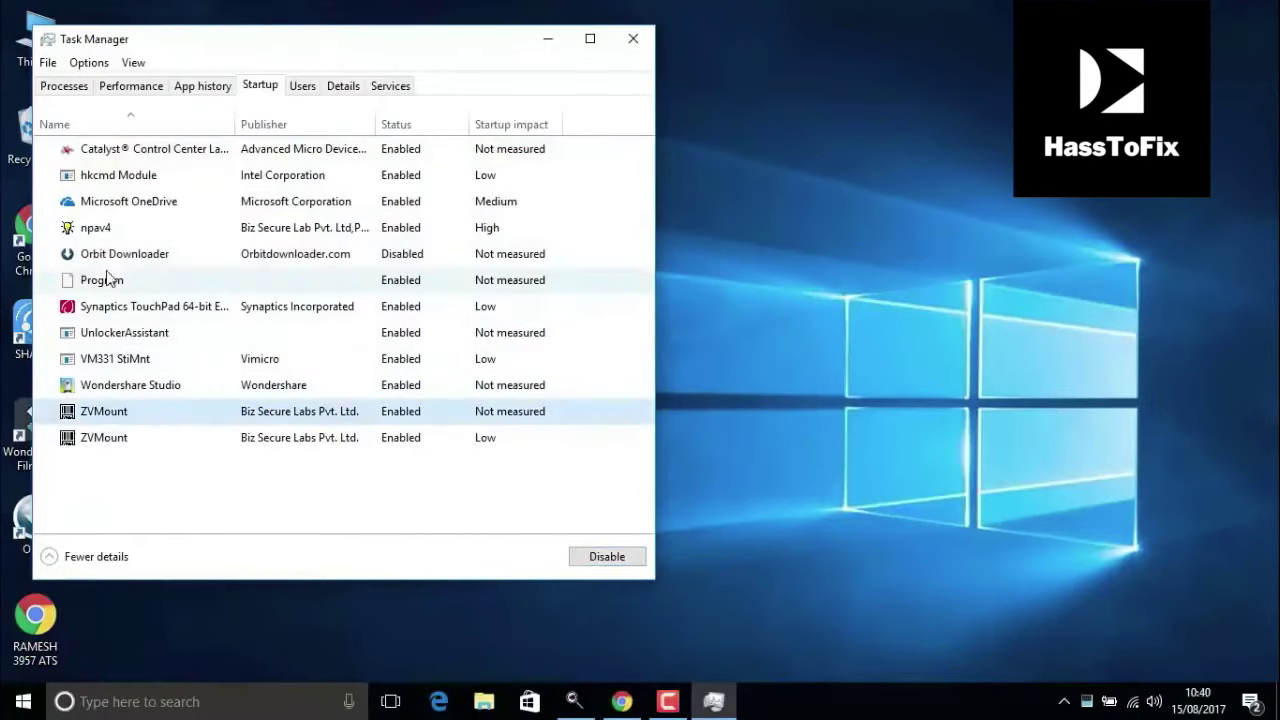
pyautogui.click(100, 203)
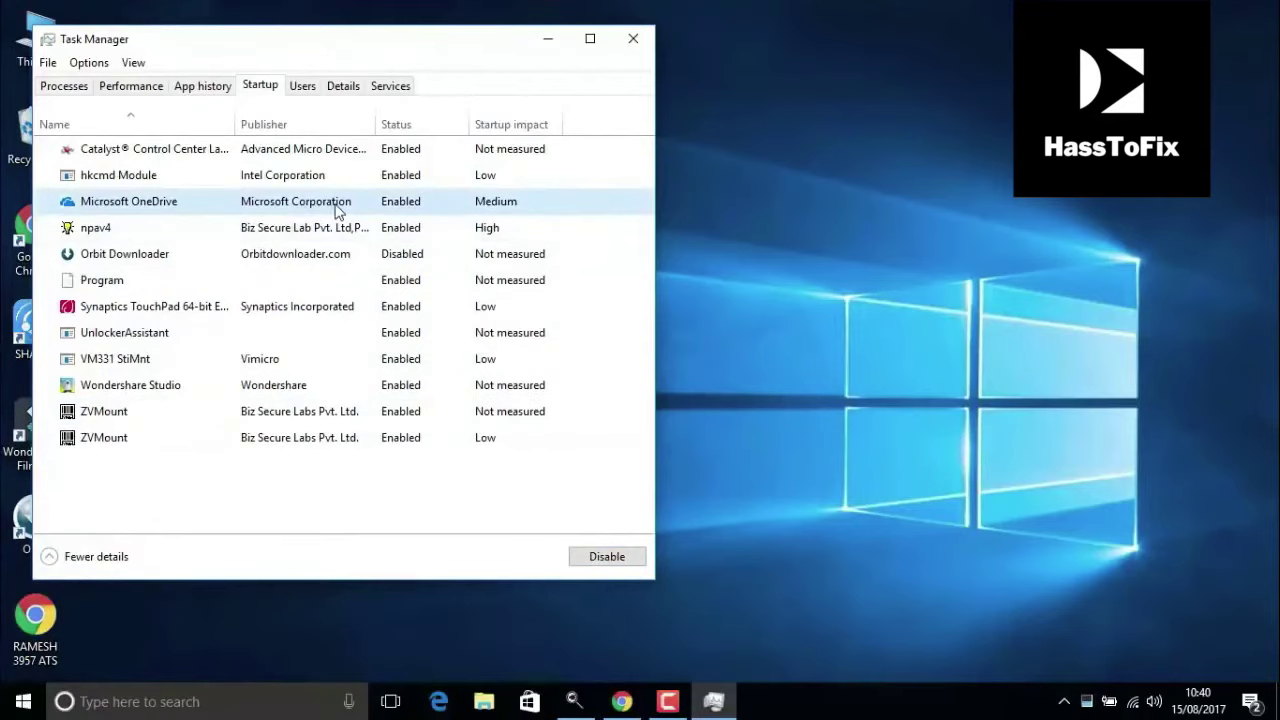
pyautogui.click(275, 390)
pyautogui.click(606, 557)
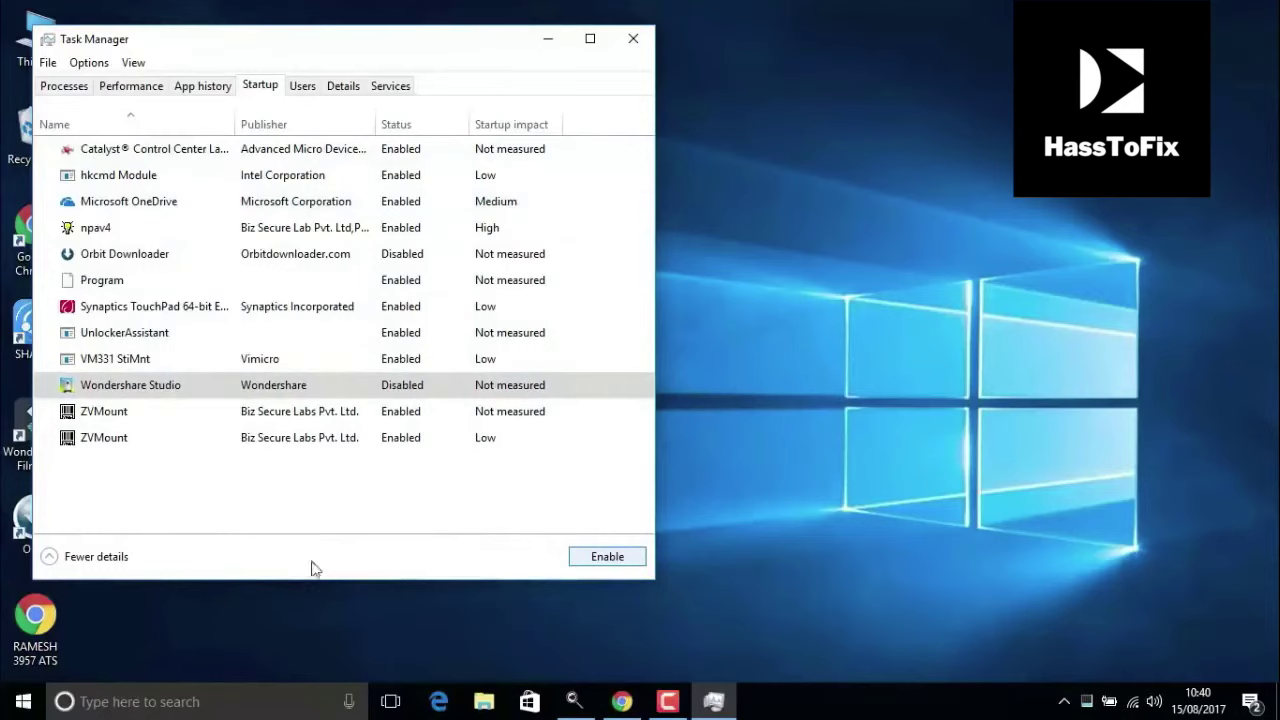
pyautogui.click(633, 39)
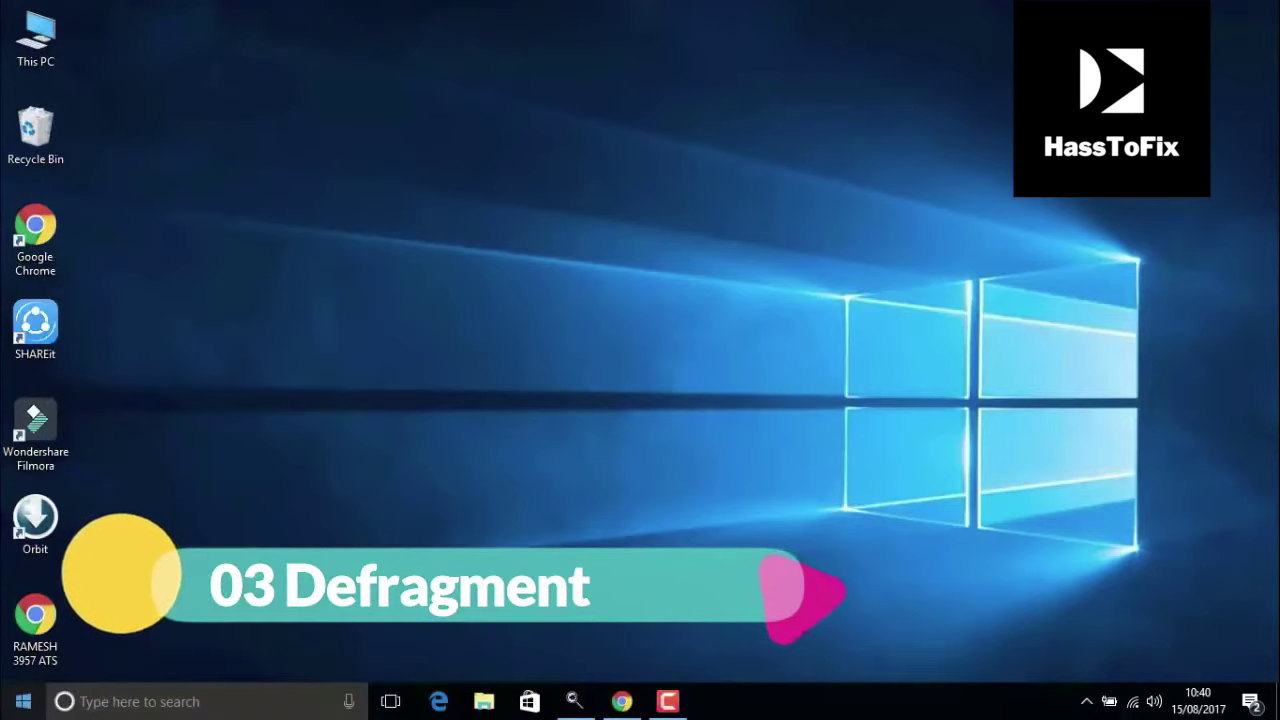
# - Find Defragment and Optimize Drives with the search "defr" and start optimizing drive C:, then close the tool
pyautogui.click(23, 701)
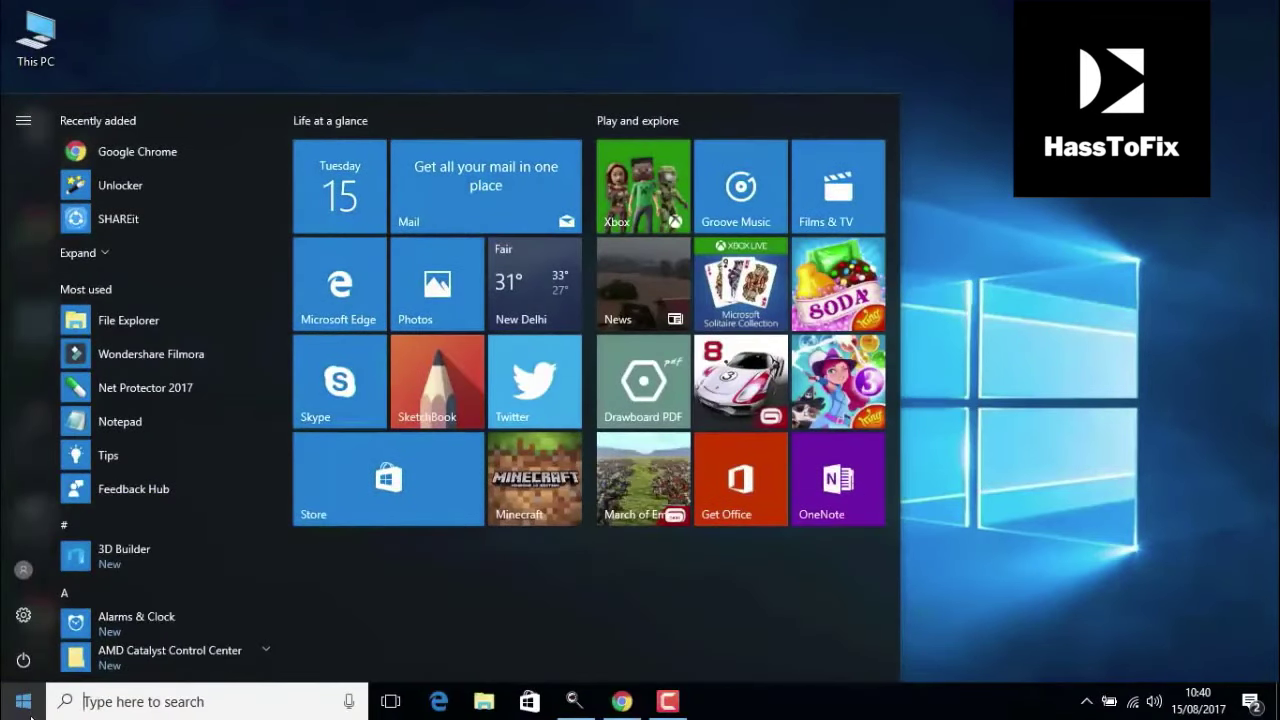
pyautogui.write('defr')
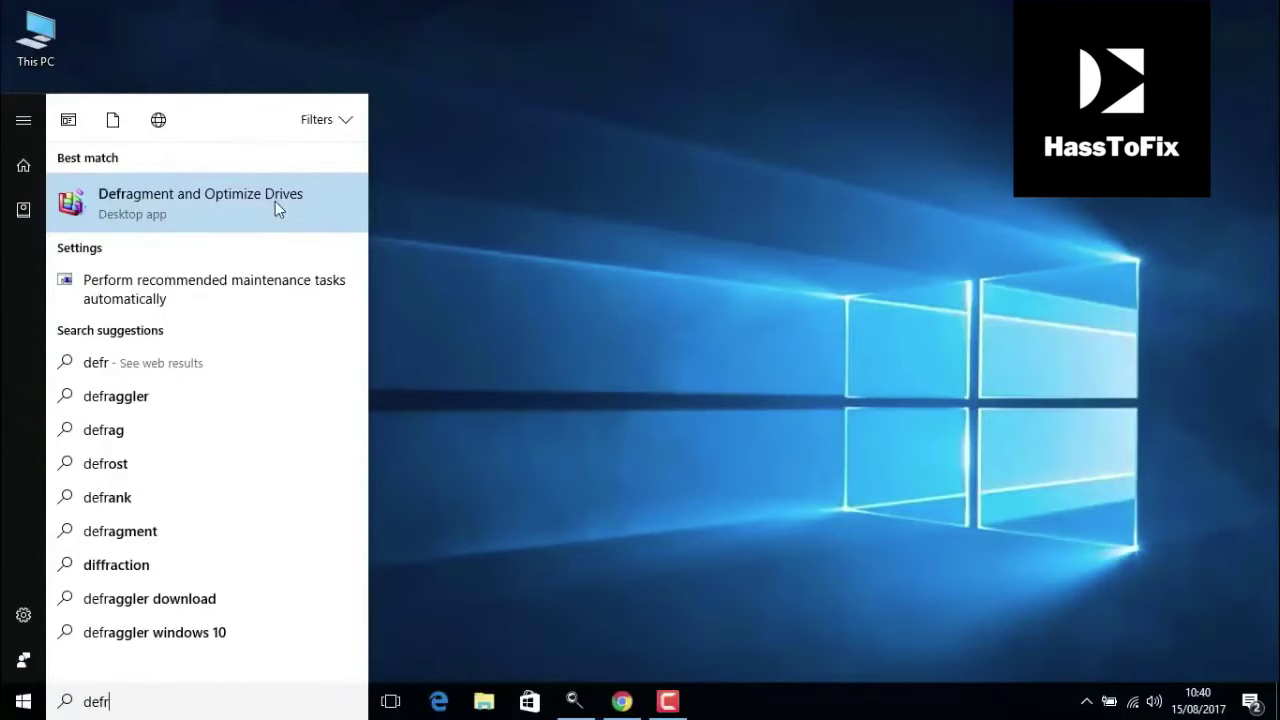
pyautogui.click(209, 203)
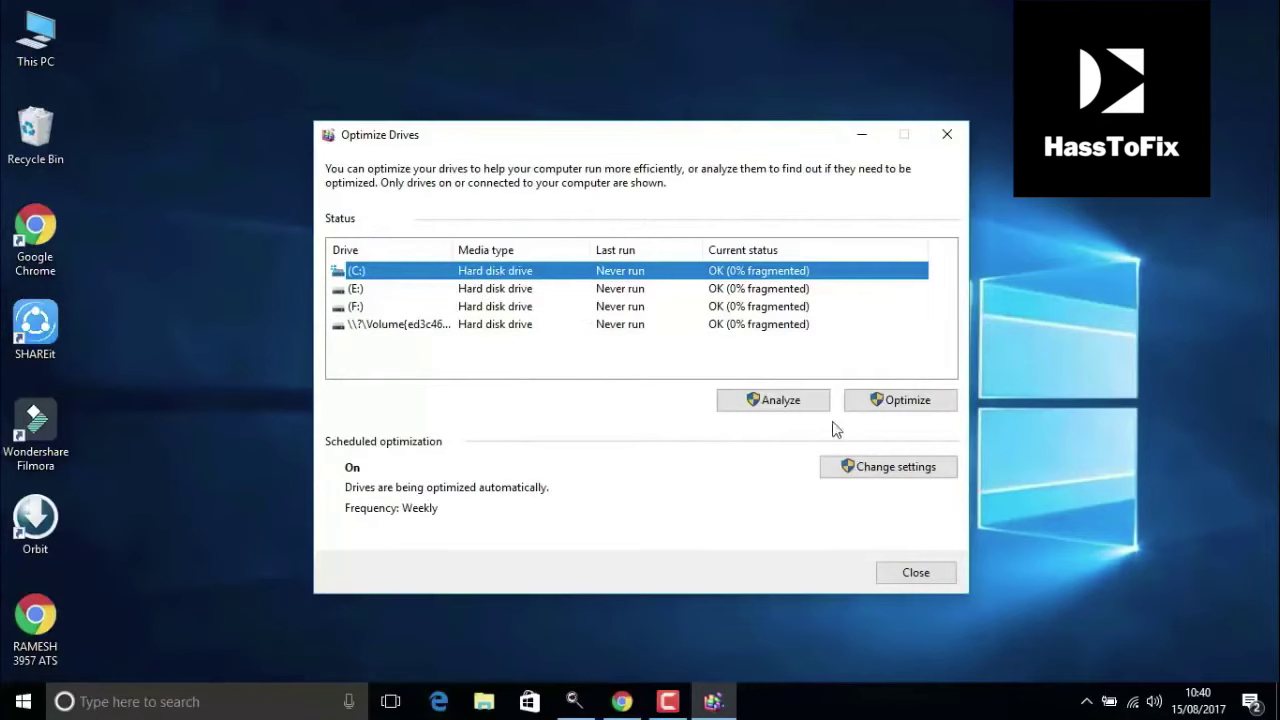
pyautogui.click(876, 406)
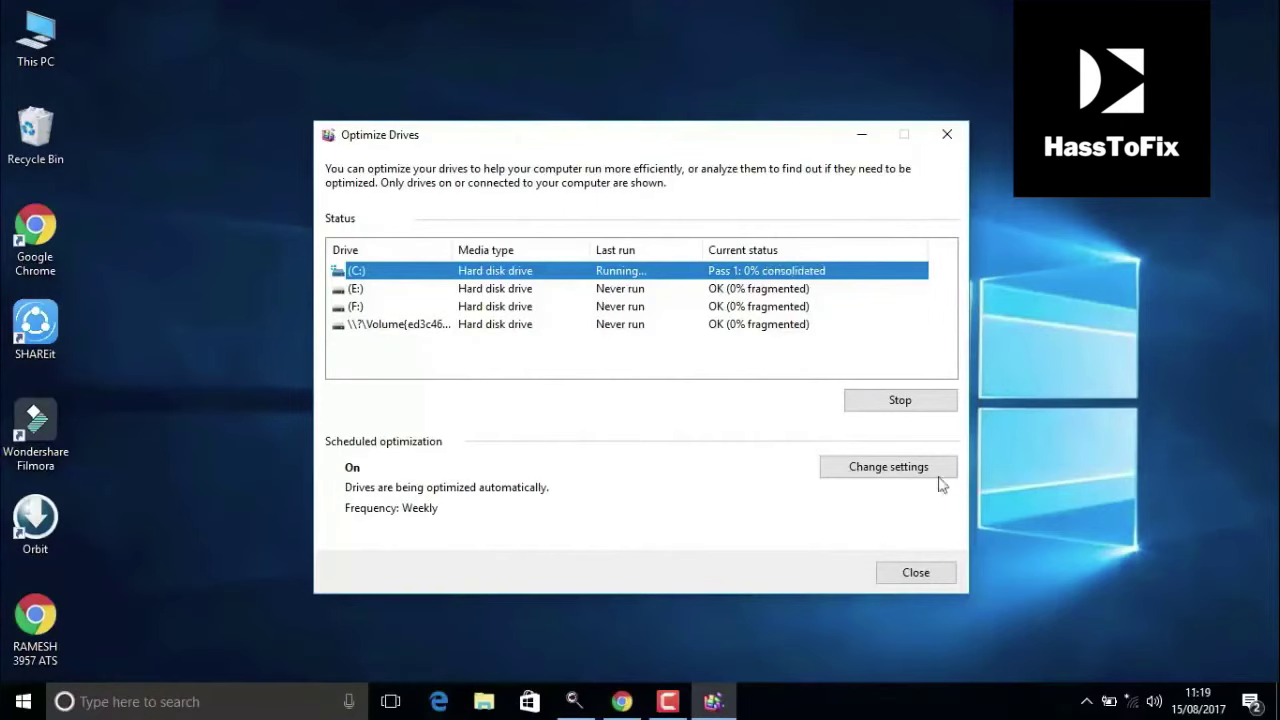
pyautogui.click(936, 572)
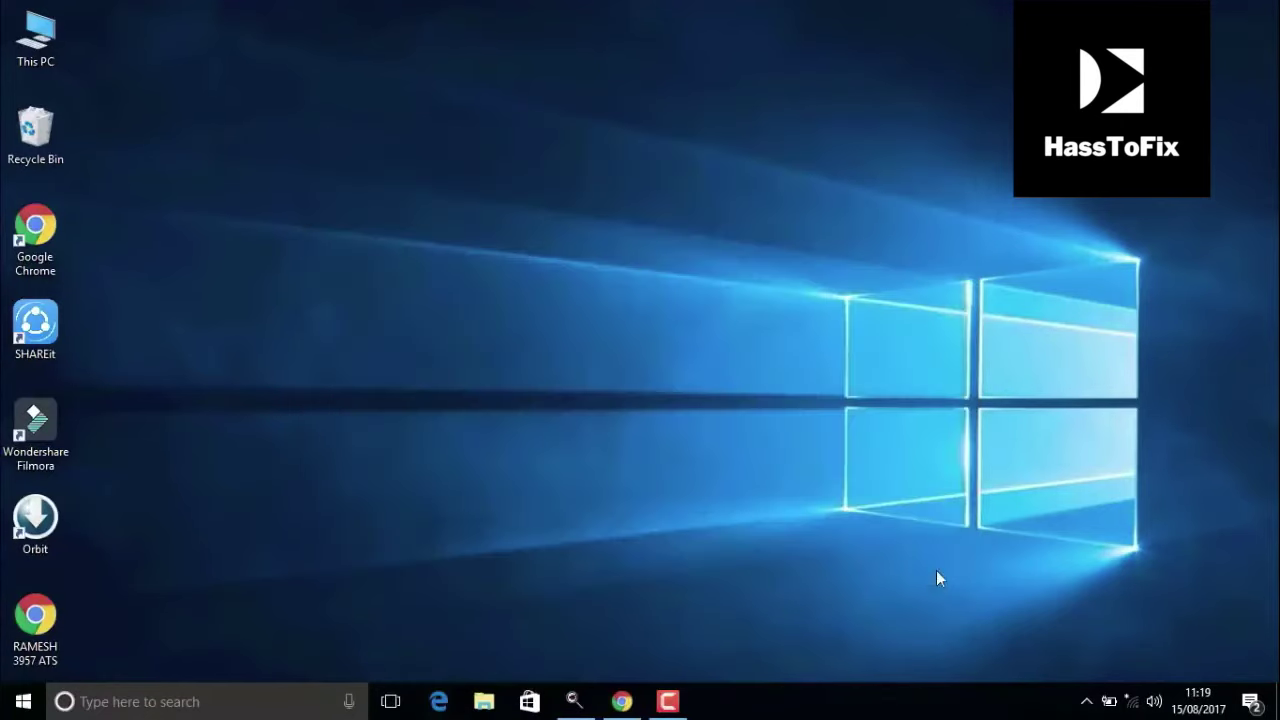
# - Open the properties of Local Disk (C:) from This PC and start Disk Cleanup for the drive
pyautogui.doubleClick(38, 50)
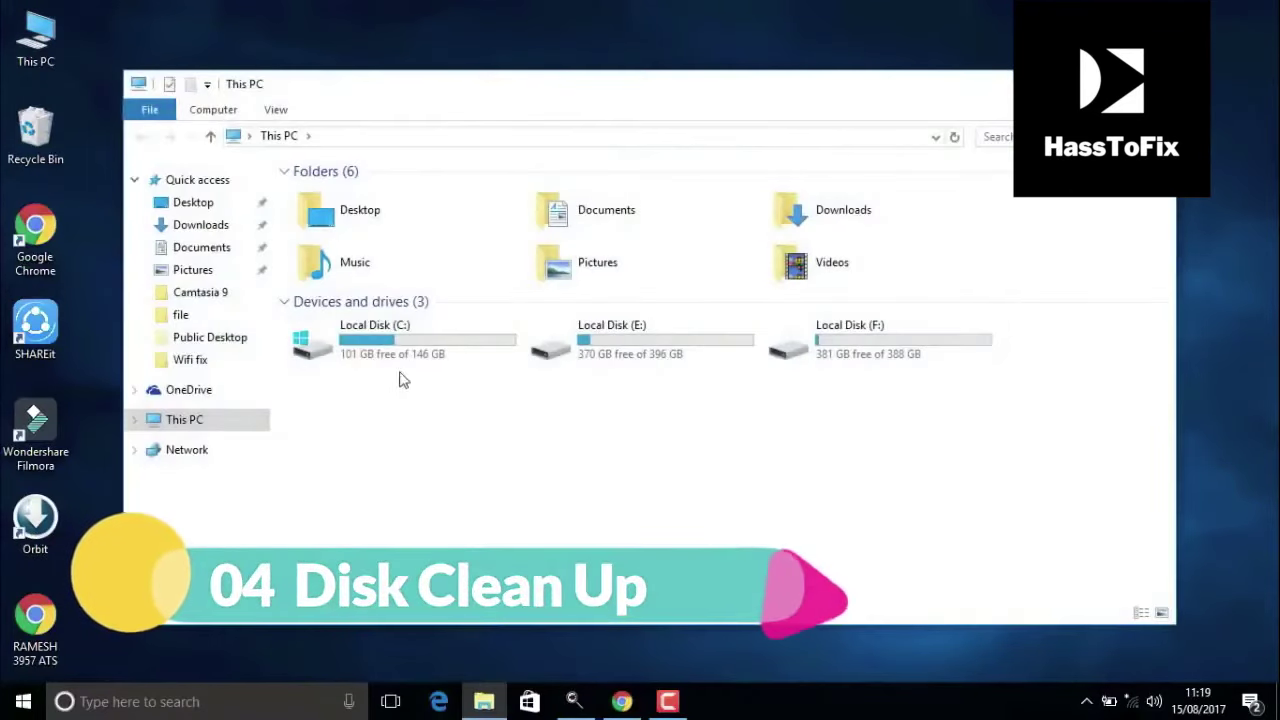
pyautogui.click(405, 358)
pyautogui.rightClick(405, 356)
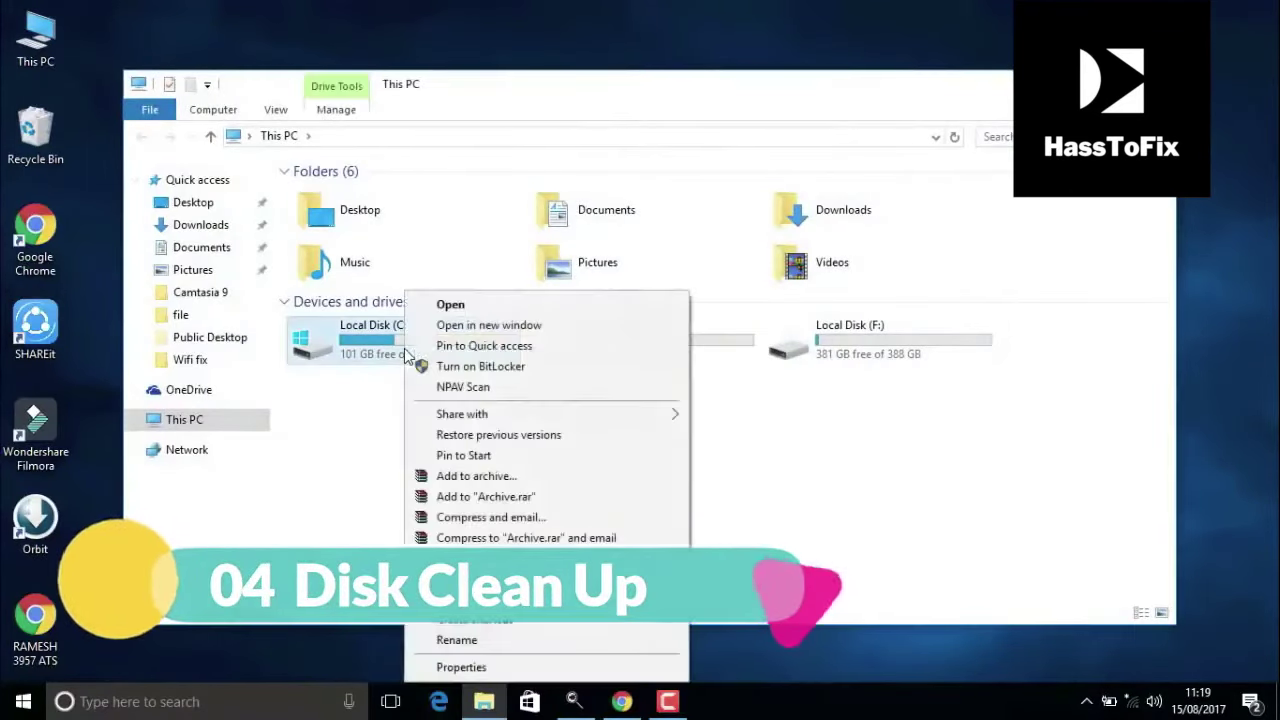
pyautogui.click(467, 668)
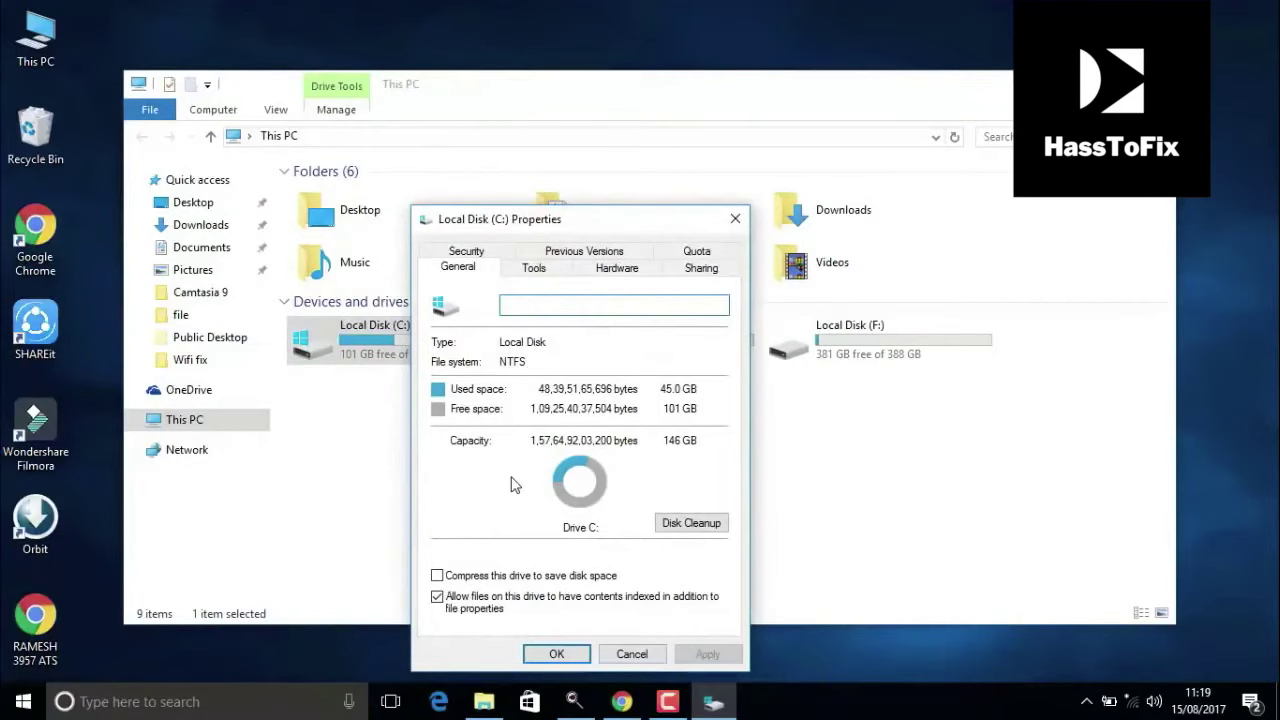
pyautogui.click(680, 530)
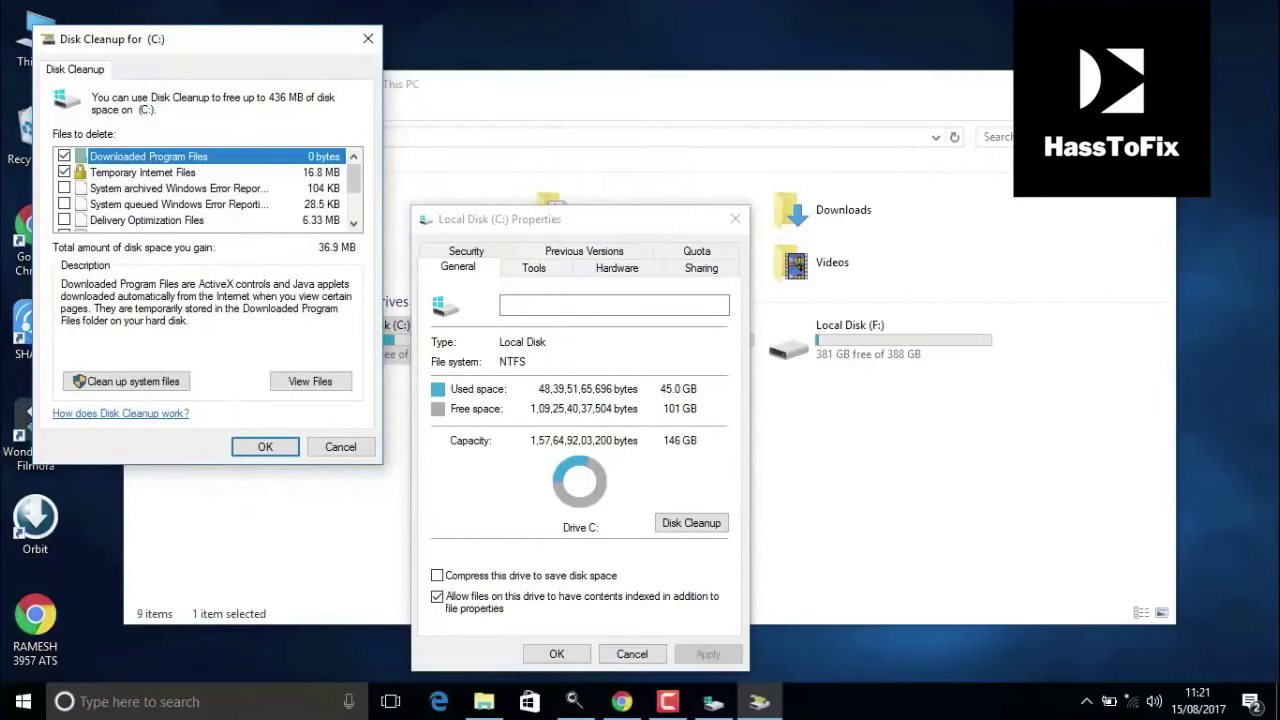
# - Extend the C: cleanup to system files and permanently delete the preselected files, closing the drive's properties and This PC
pyautogui.click(119, 384)
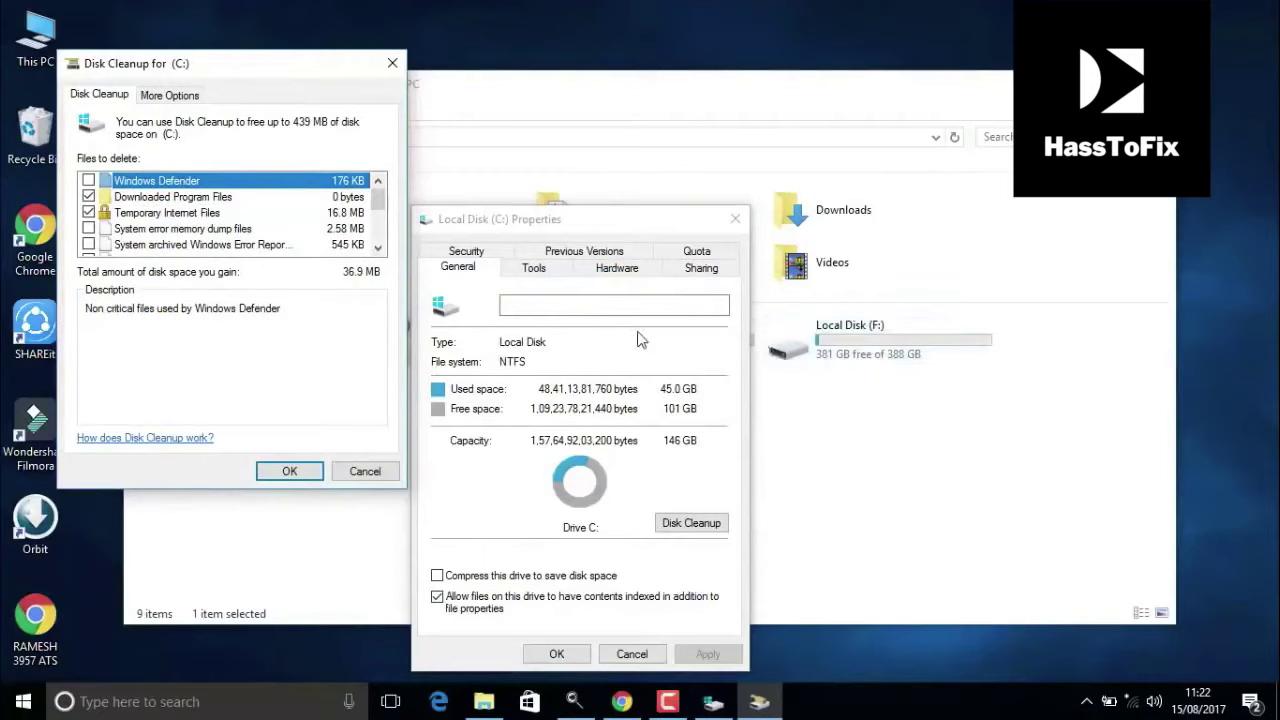
pyautogui.click(289, 478)
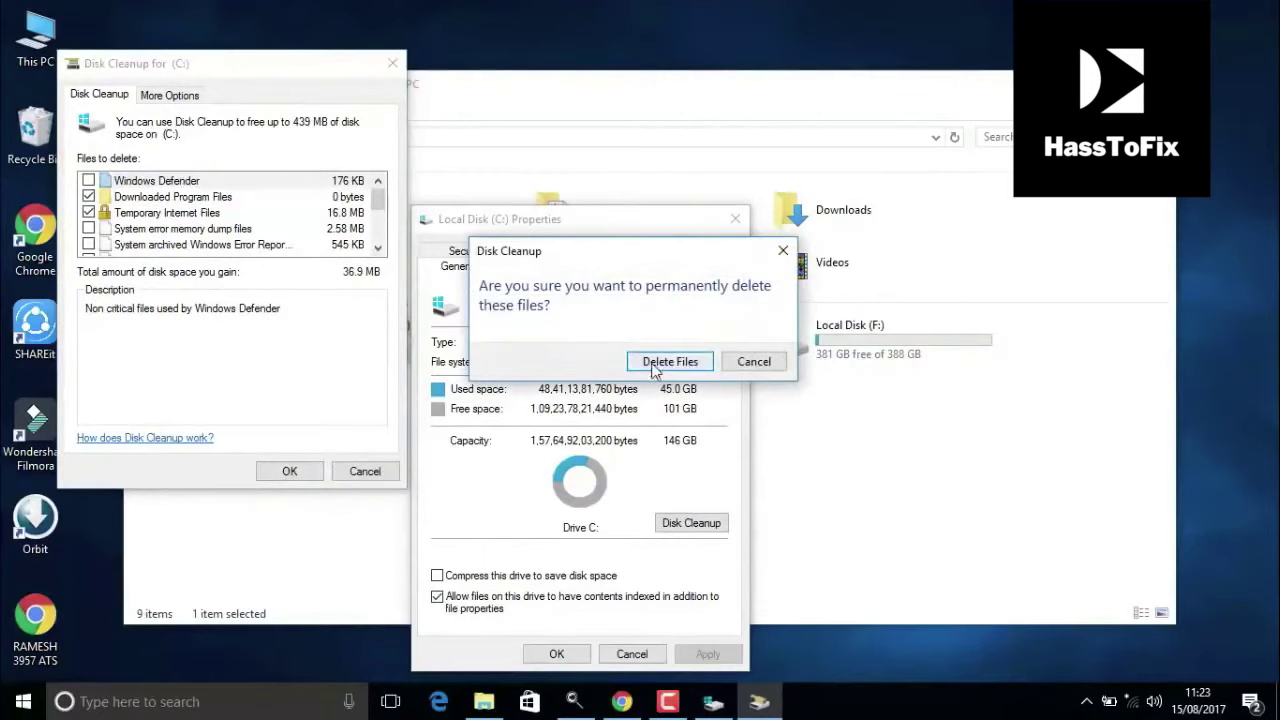
pyautogui.click(657, 370)
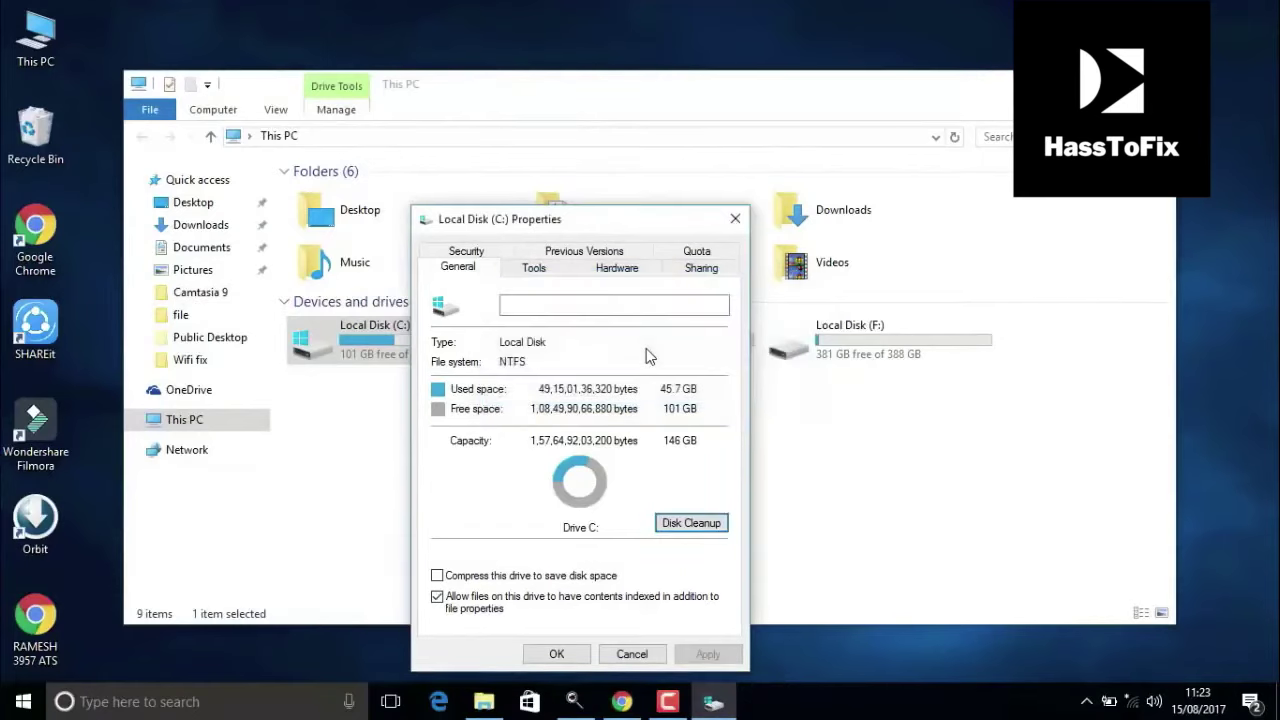
pyautogui.click(550, 655)
pyautogui.hotkey('alt', 'F4')
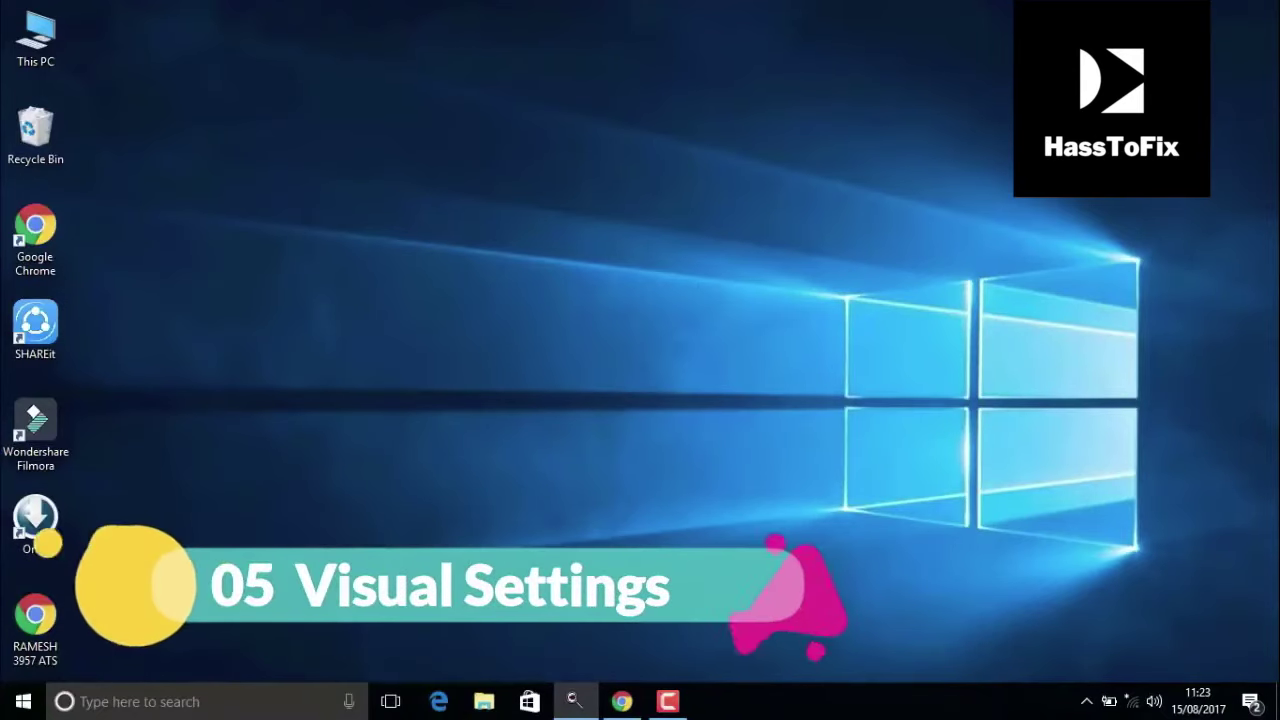
# - Search Windows for "system" and open the System page with the basic computer information
pyautogui.click(22, 703)
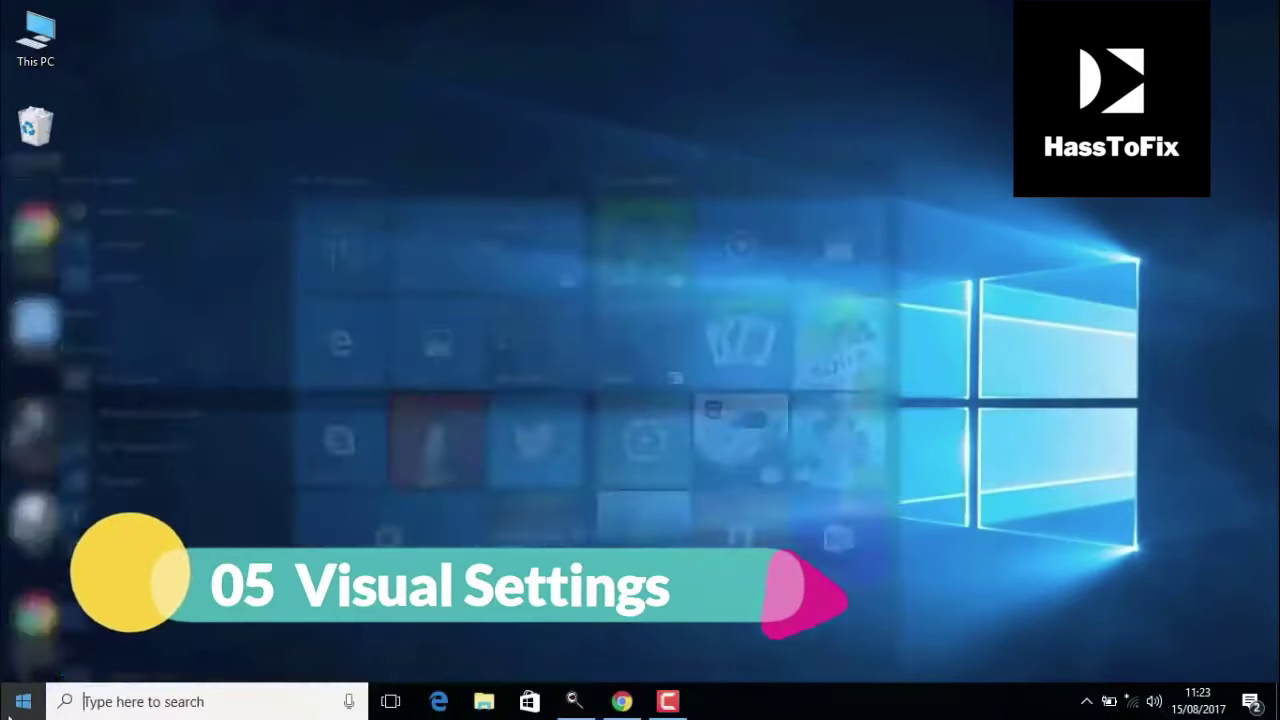
pyautogui.write('s')
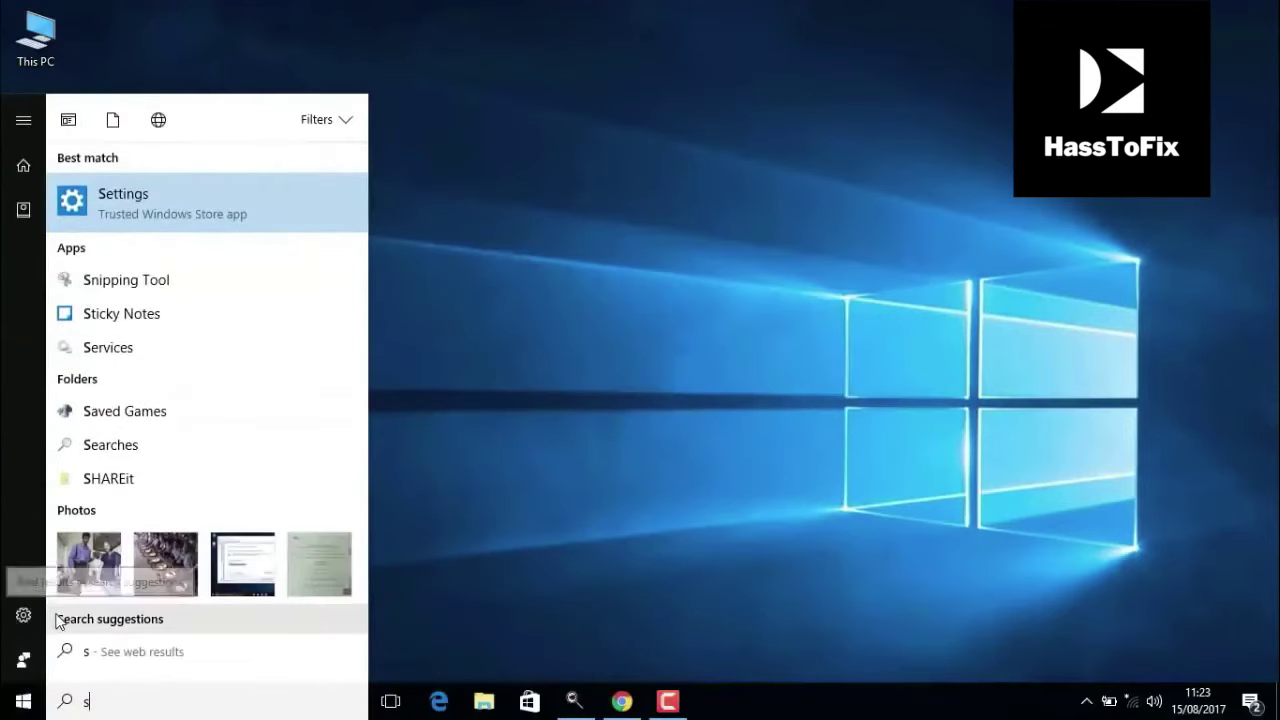
pyautogui.write('yst')
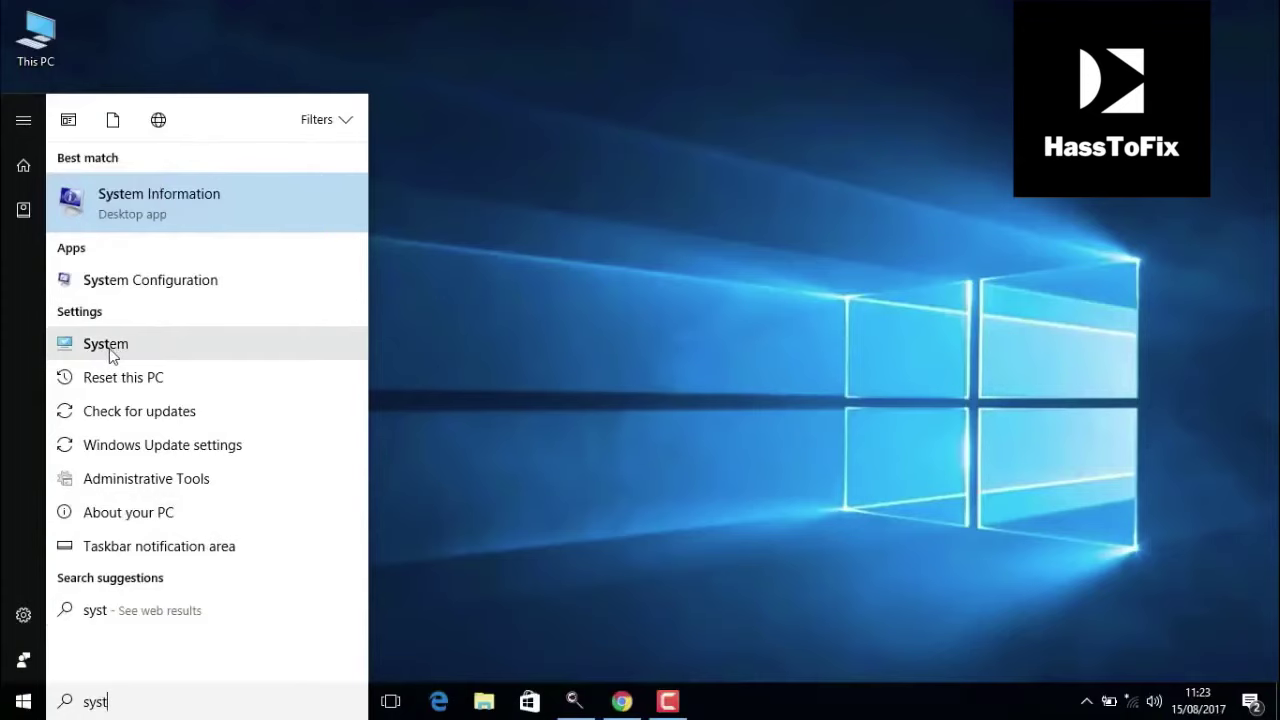
pyautogui.write('em')
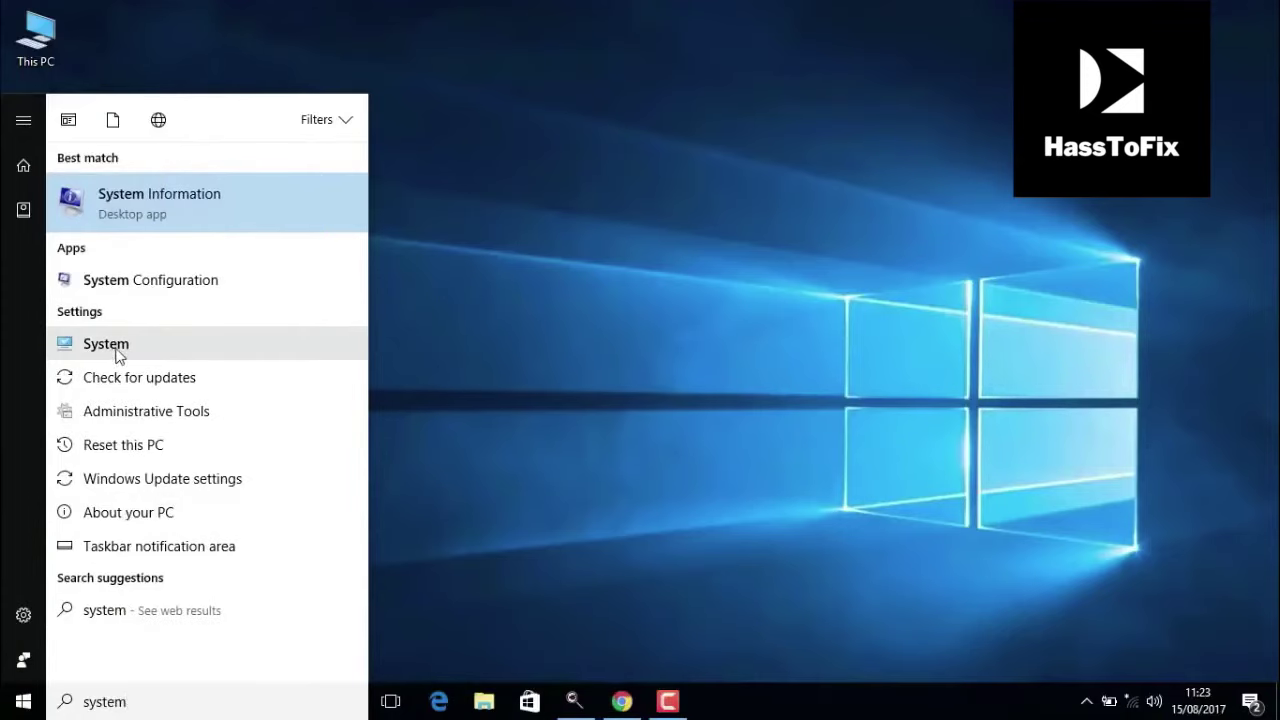
pyautogui.click(117, 352)
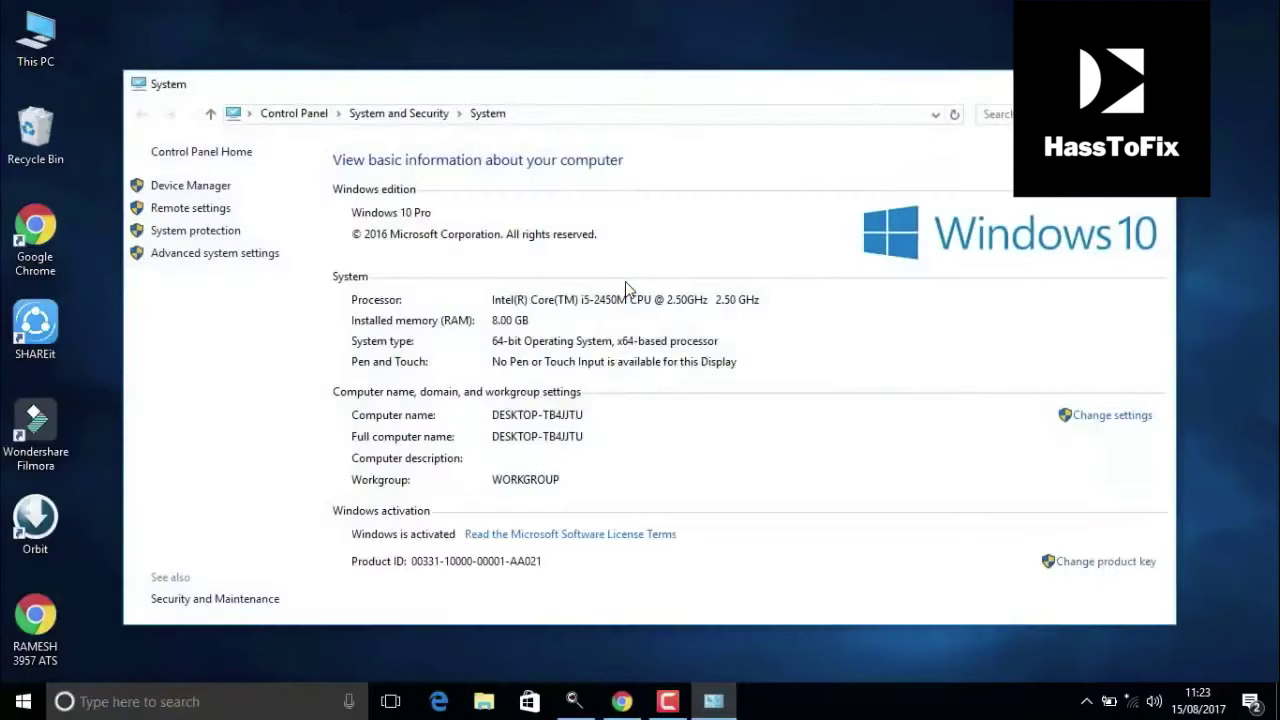
# - In the advanced performance settings, adjust visual effects for best performance, re-enable only shadows under the mouse pointer, apply, and close the system windows
pyautogui.click(200, 261)
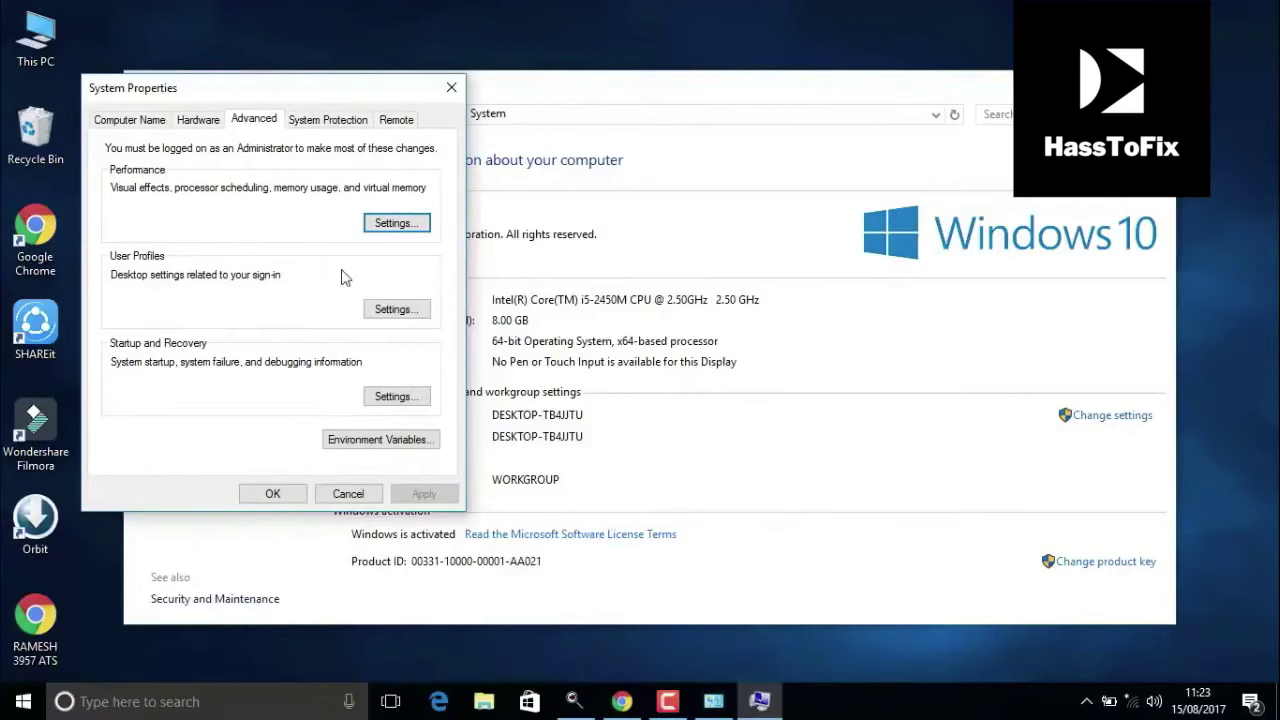
pyautogui.click(400, 228)
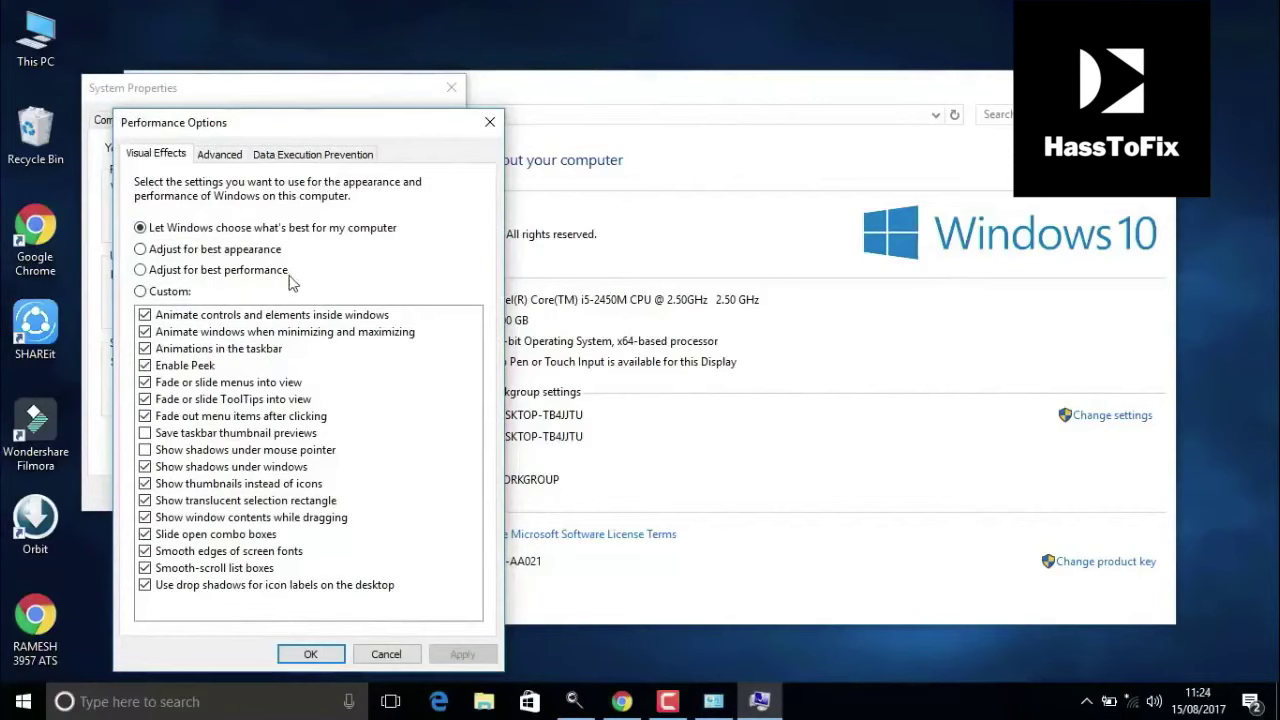
pyautogui.click(141, 271)
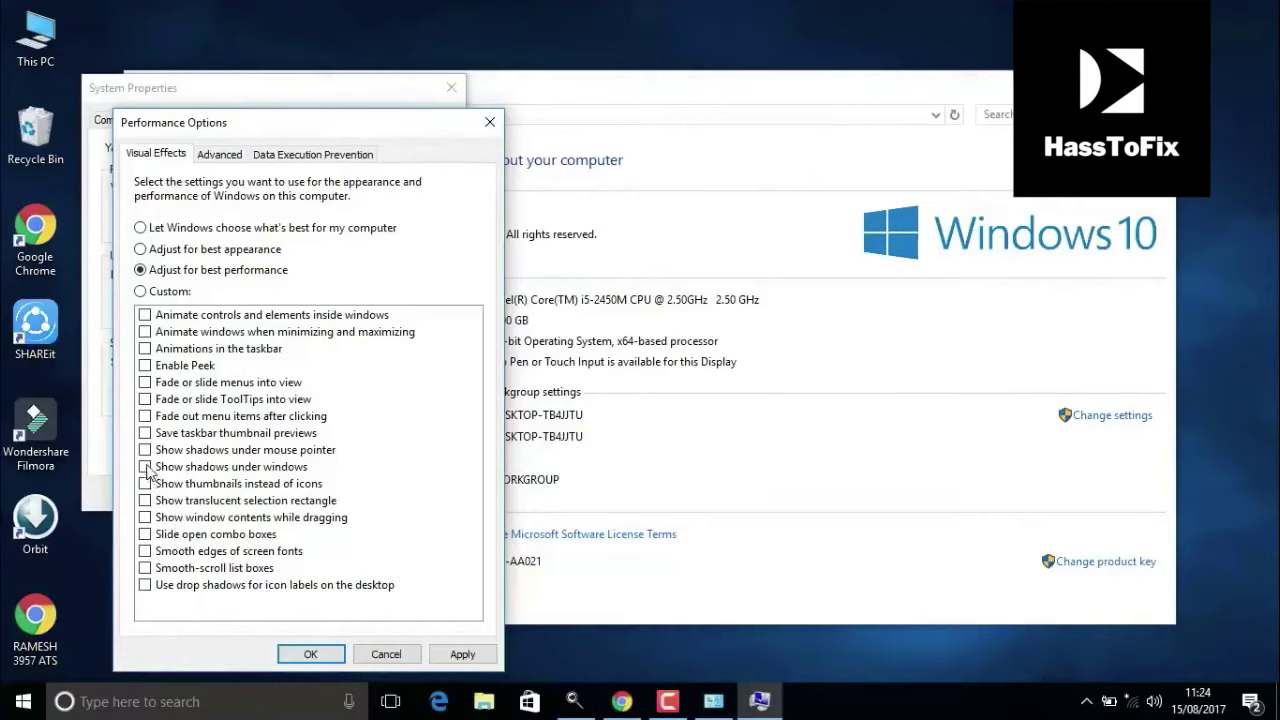
pyautogui.click(146, 451)
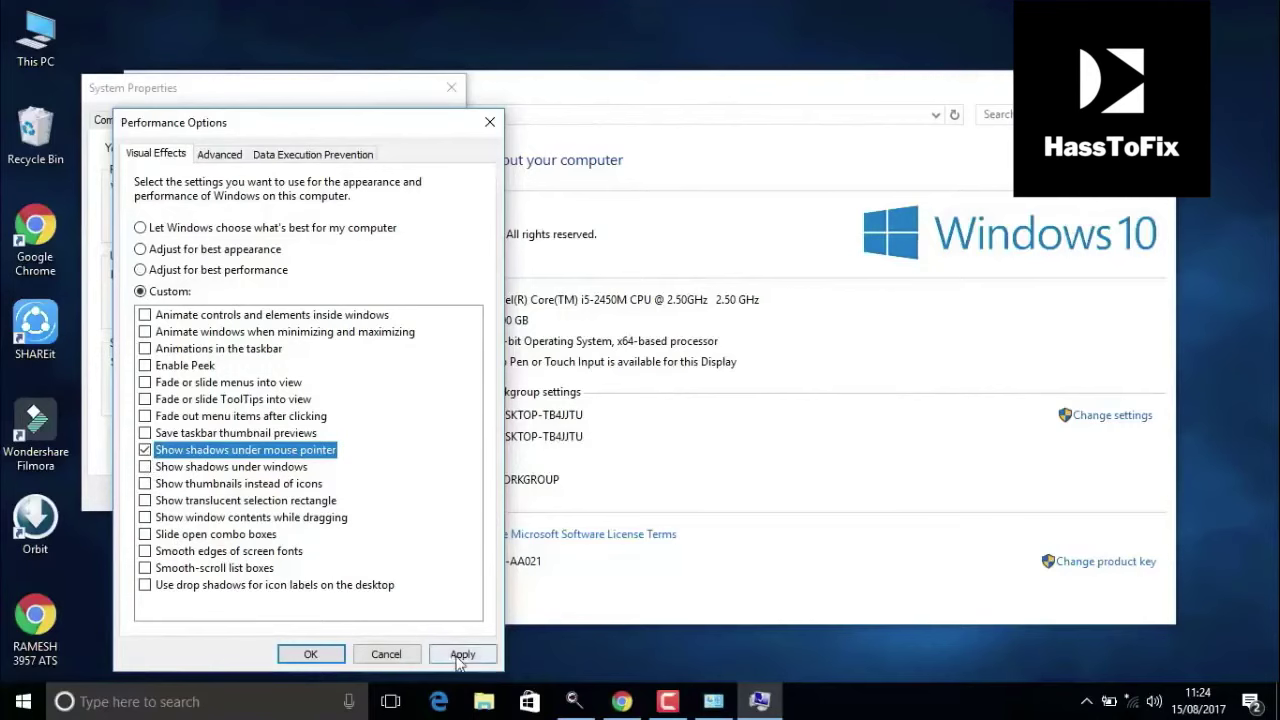
pyautogui.click(460, 656)
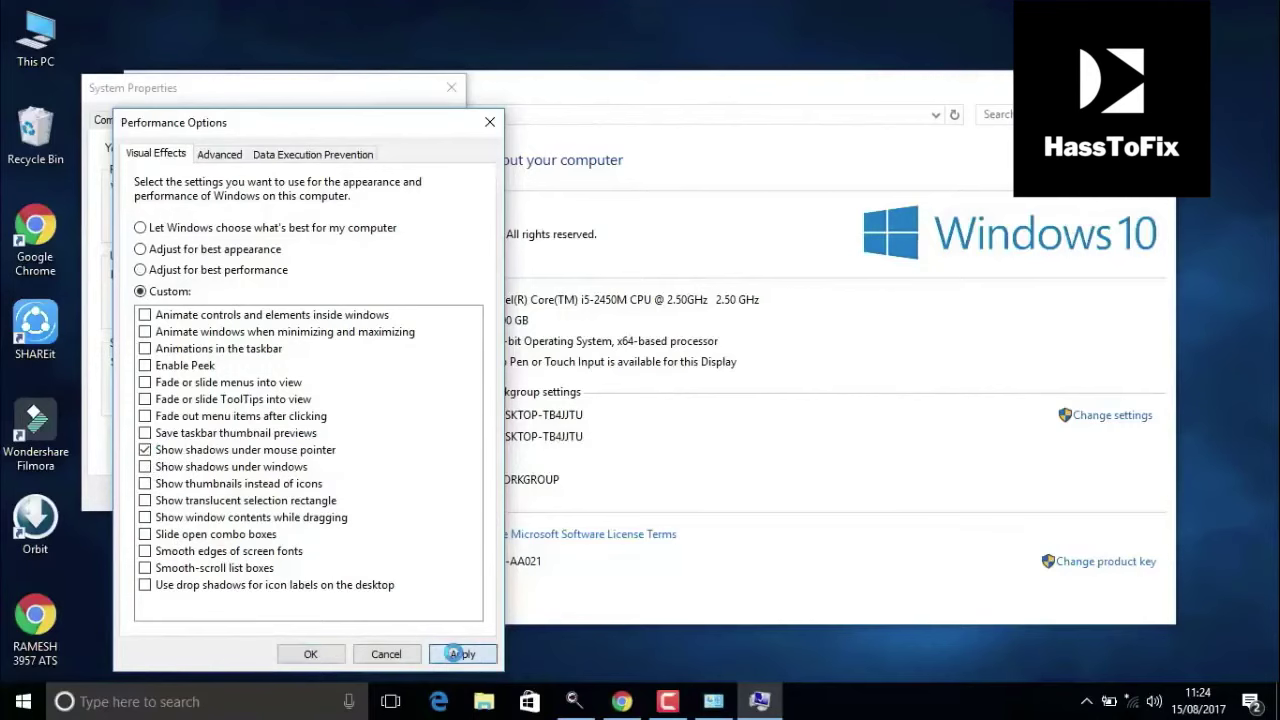
pyautogui.click(318, 655)
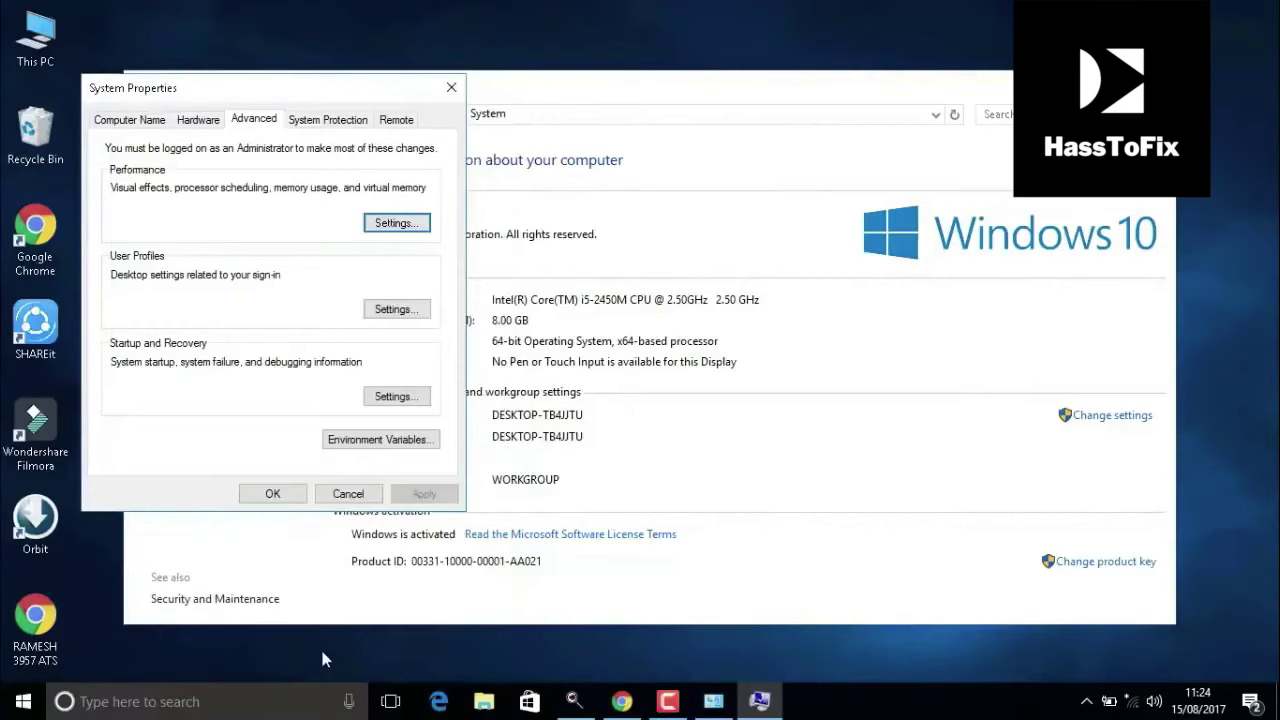
pyautogui.click(272, 494)
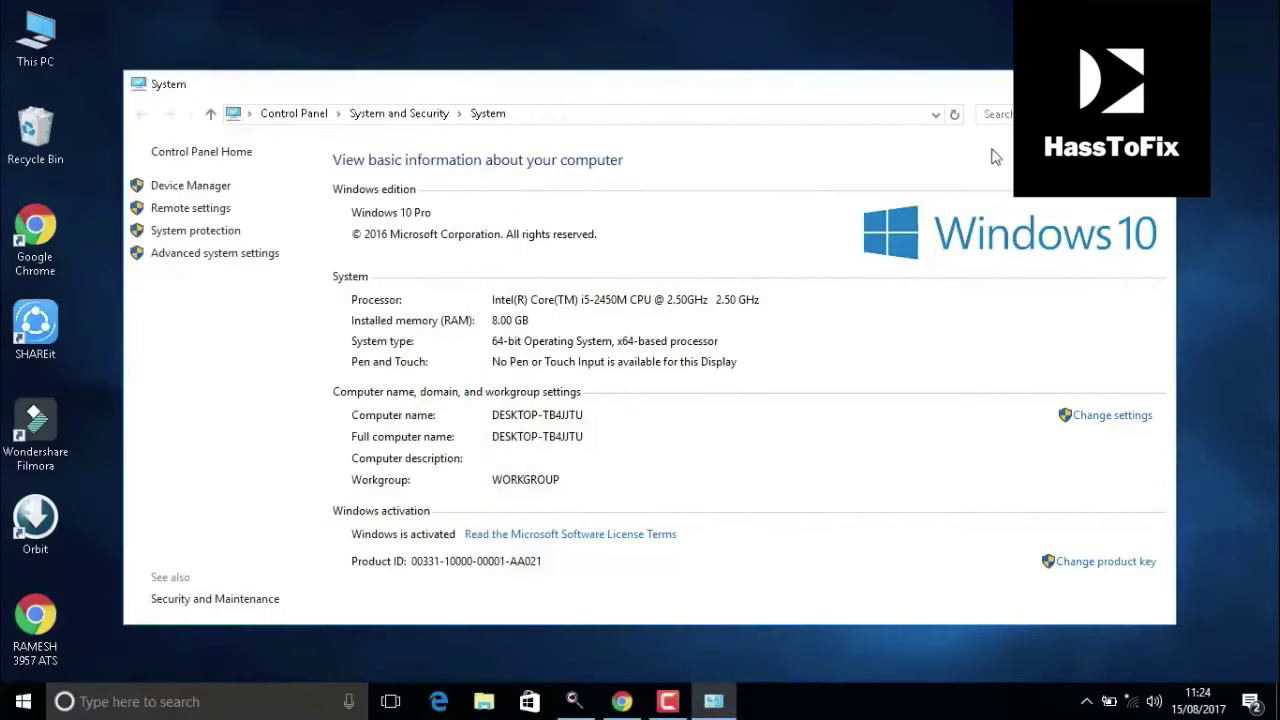
pyautogui.click(1153, 84)
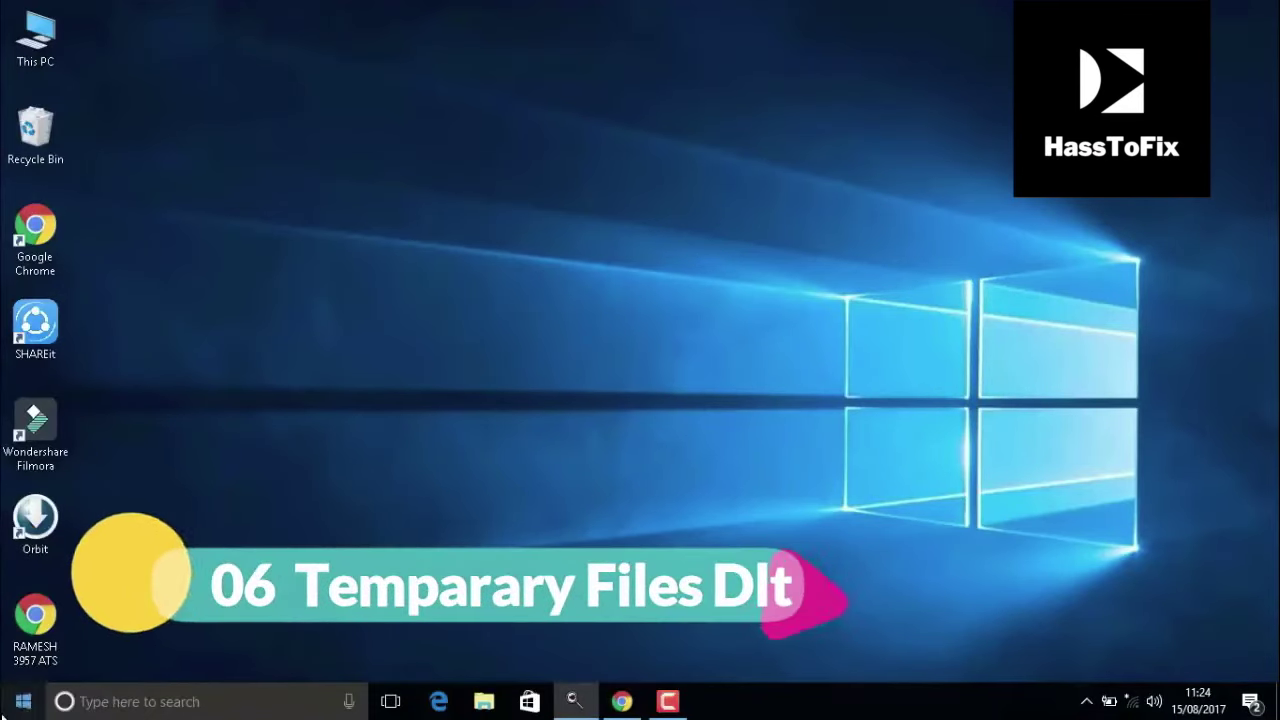
# - Find the Run dialog with the search "run" and use it to open the %temp% folder
pyautogui.click(5, 706)
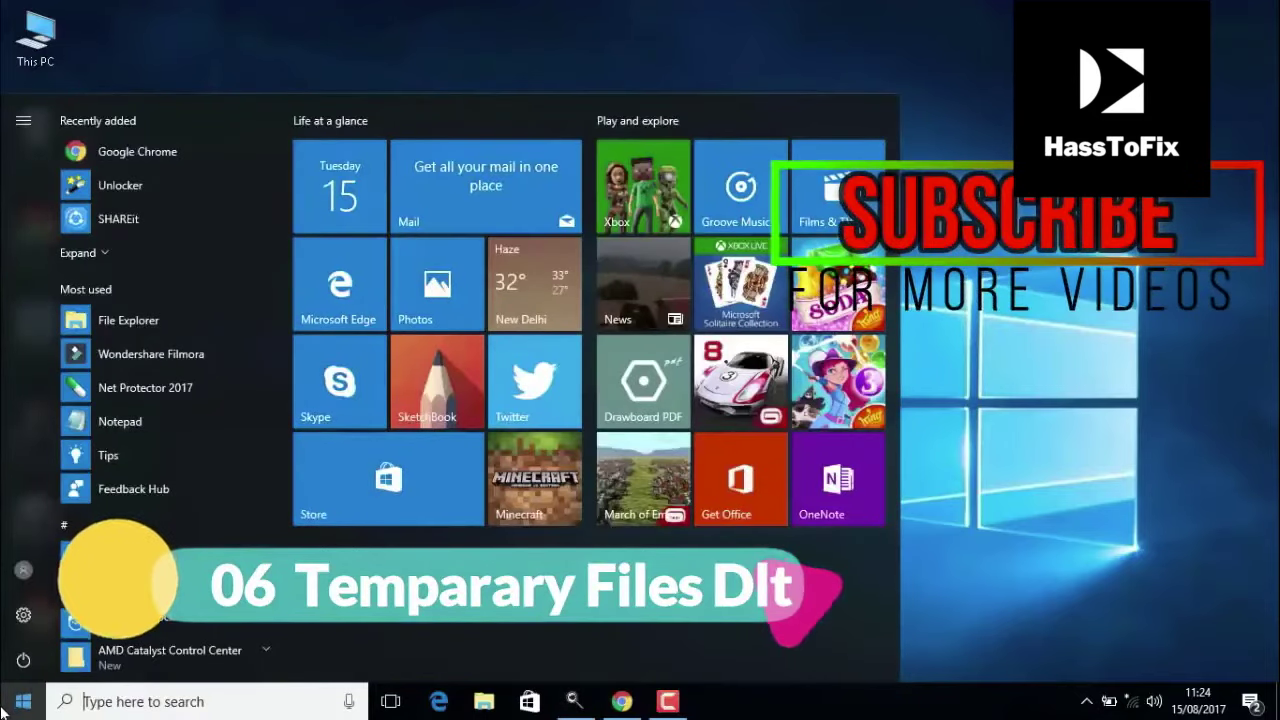
pyautogui.write('run')
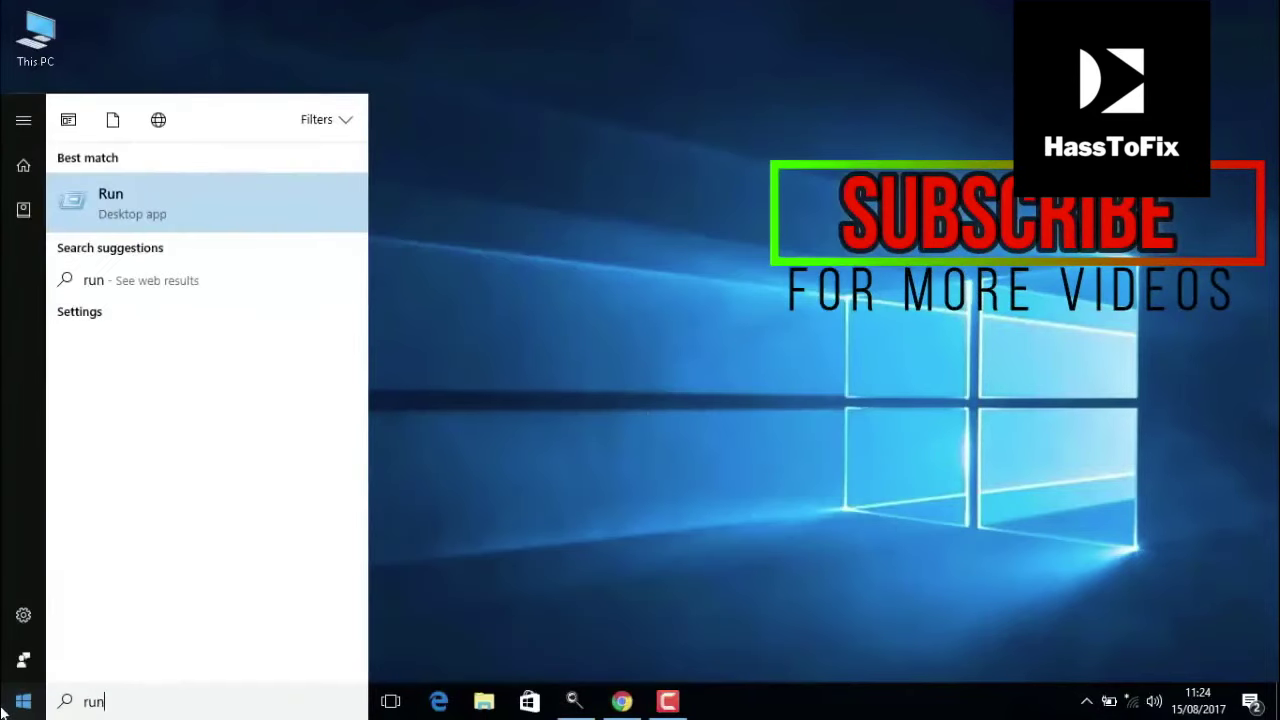
pyautogui.click(122, 206)
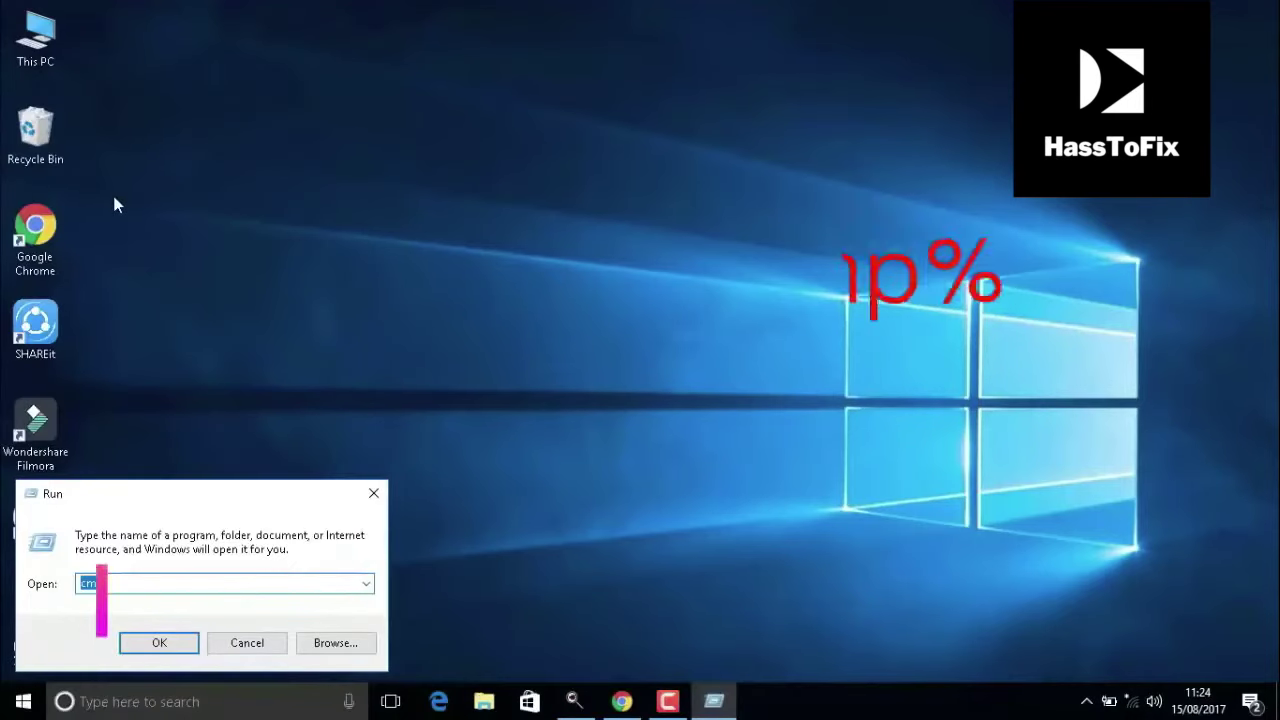
pyautogui.write('%temp')
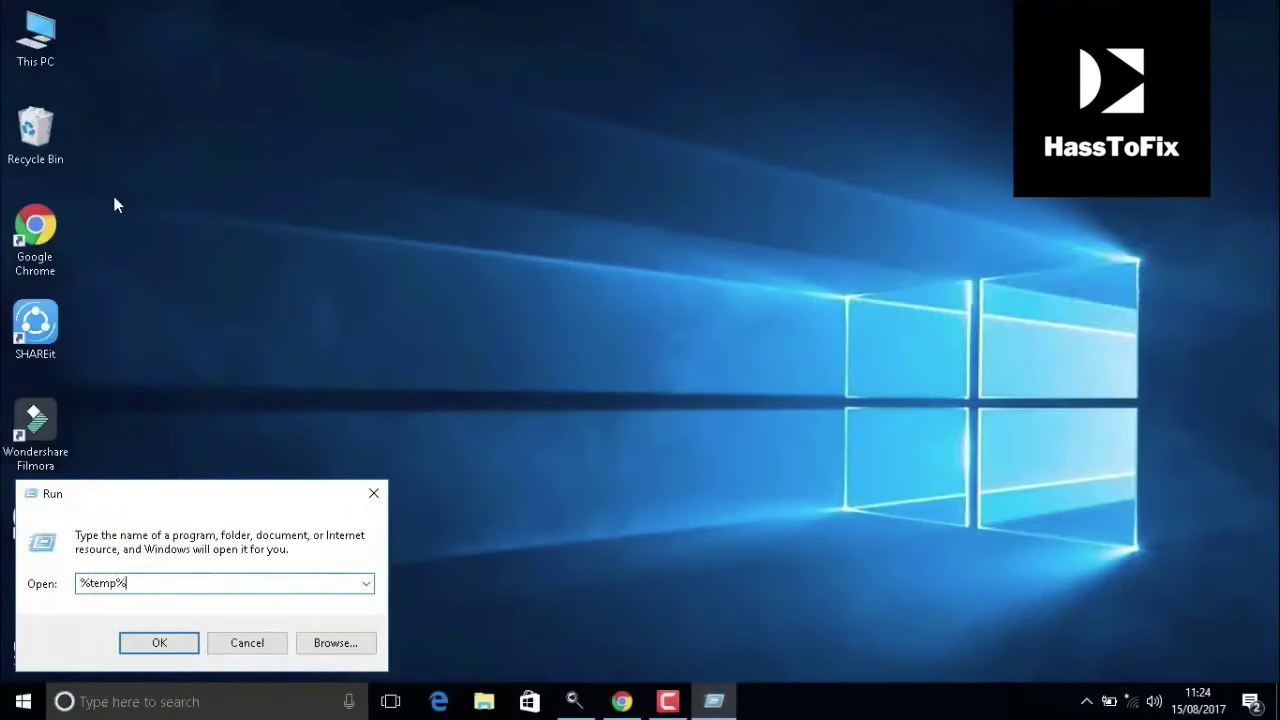
pyautogui.write('%')
pyautogui.click(137, 646)
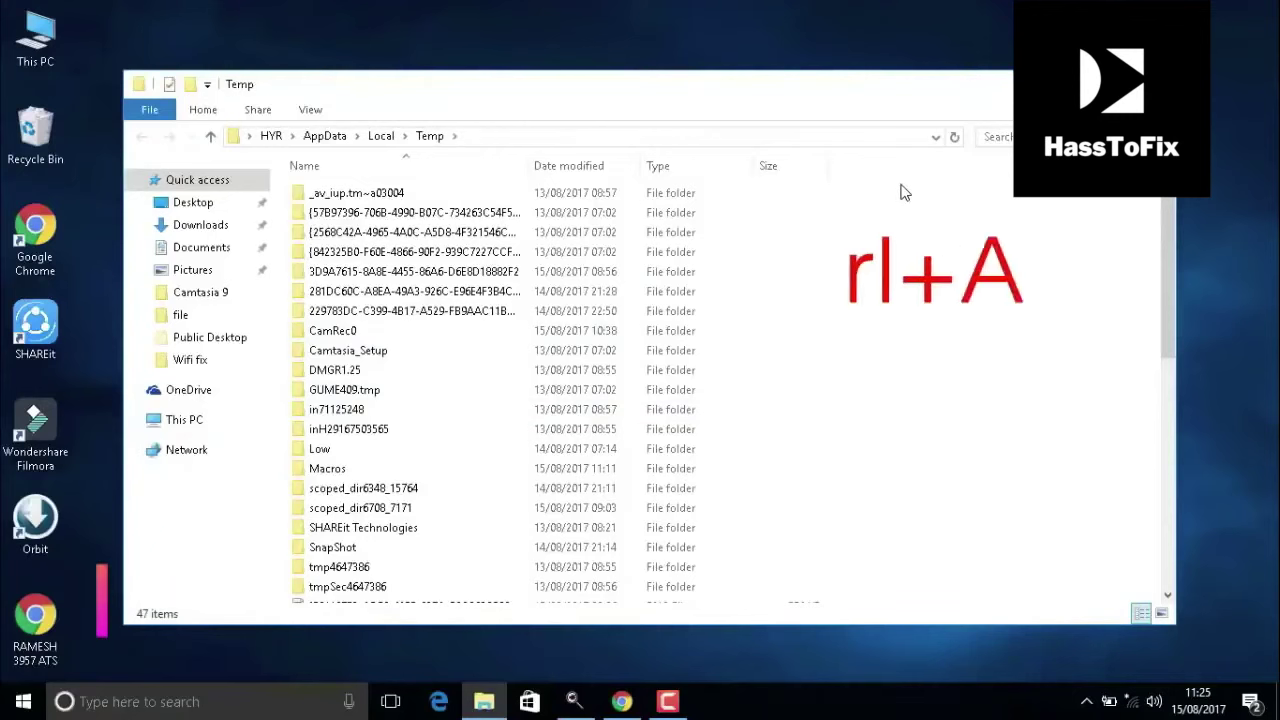
# - Delete all items in the user's Temp folder, cancelling the deletion of the in-use CamRec0 folder, and close the window
pyautogui.hotkey('ctrl', 'a')
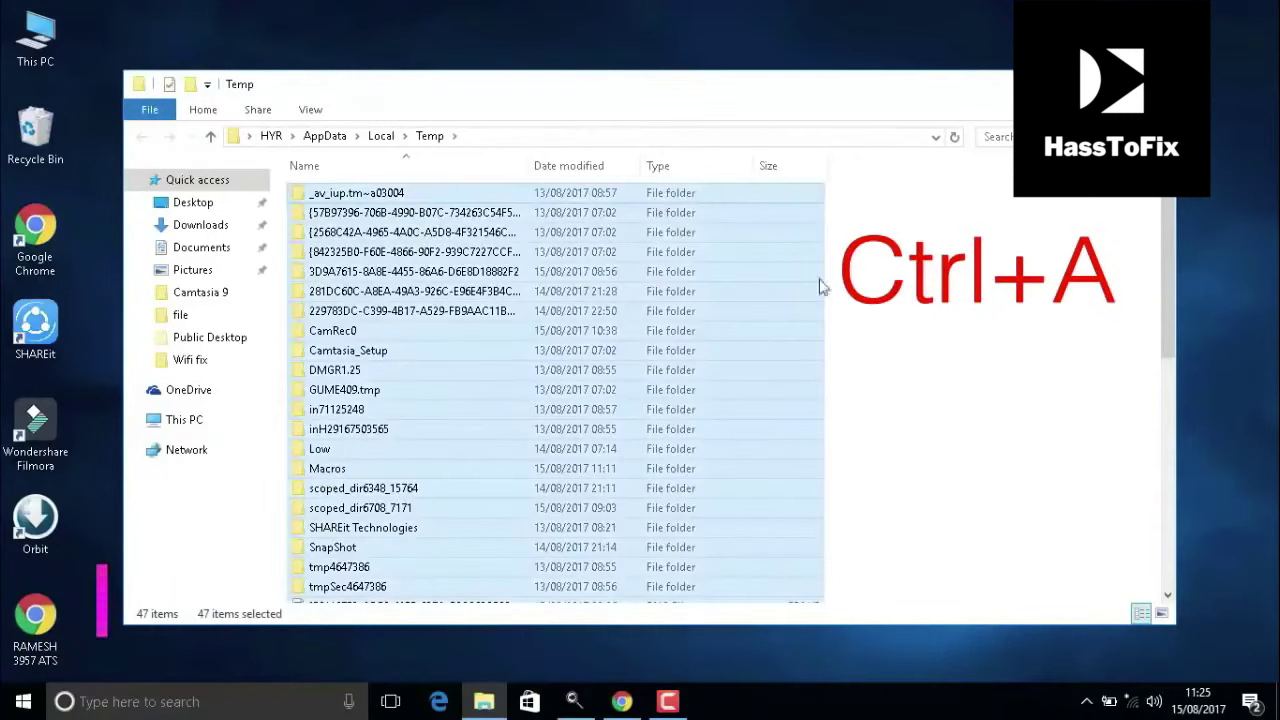
pyautogui.rightClick(760, 338)
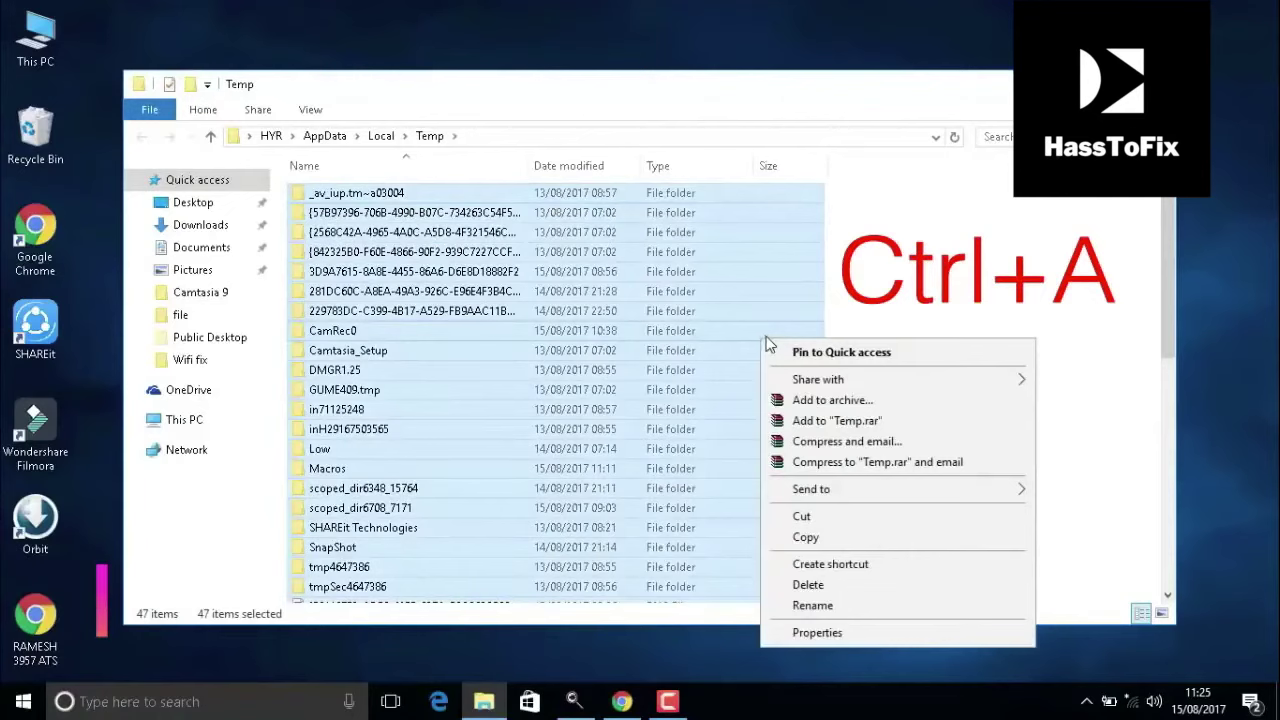
pyautogui.click(810, 586)
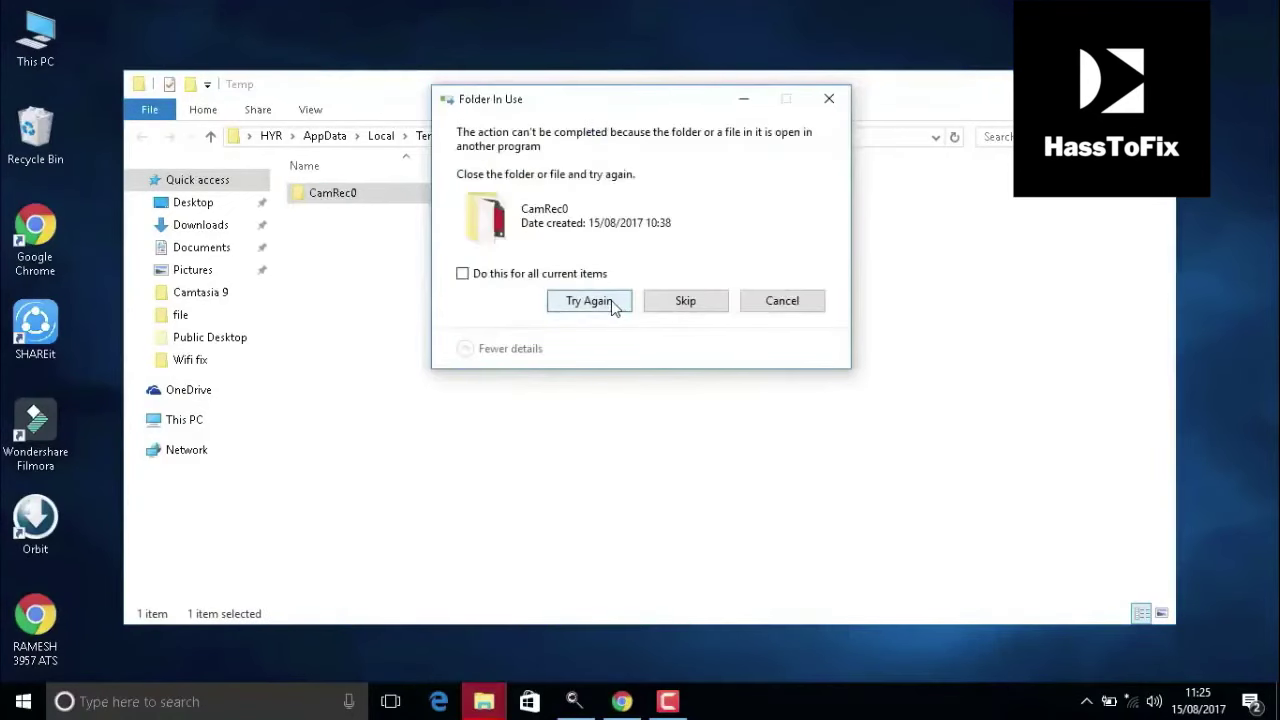
pyautogui.click(770, 302)
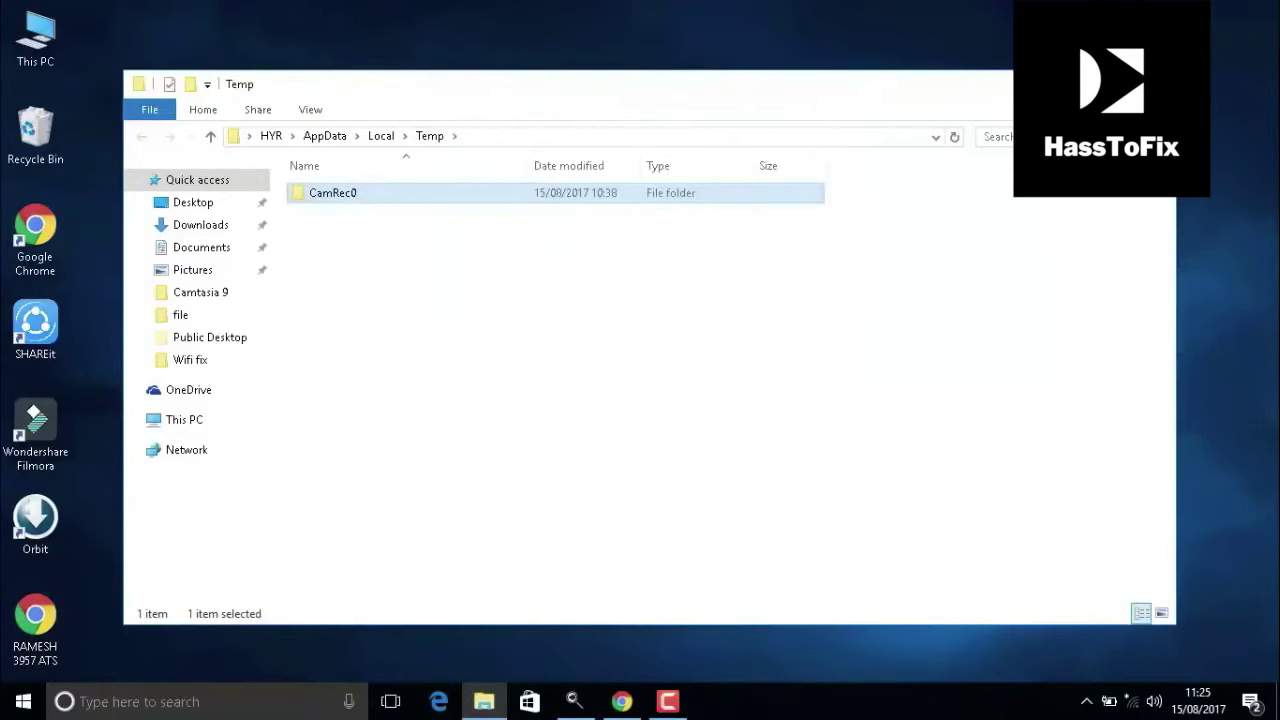
pyautogui.click(1152, 84)
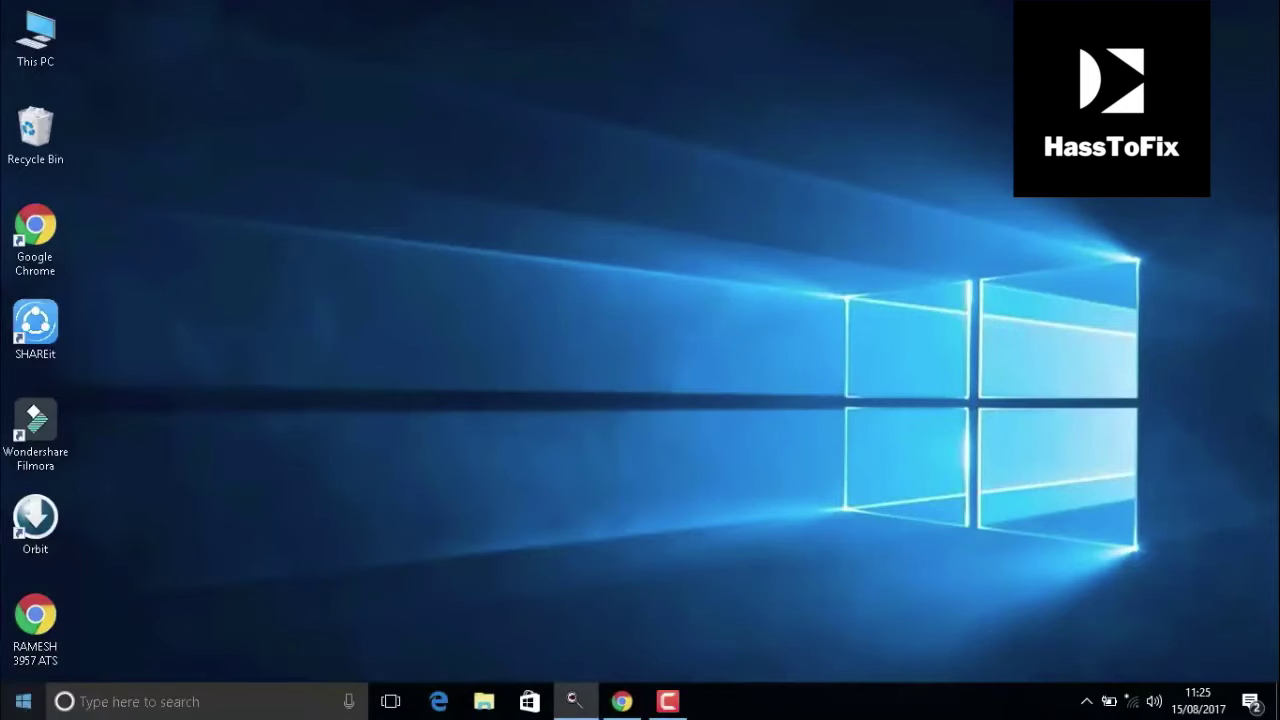
# - Open the Windows Temp folder by running "temp" from the Run dialog and grant permanent access to the folder
pyautogui.press('super')
pyautogui.write('run')
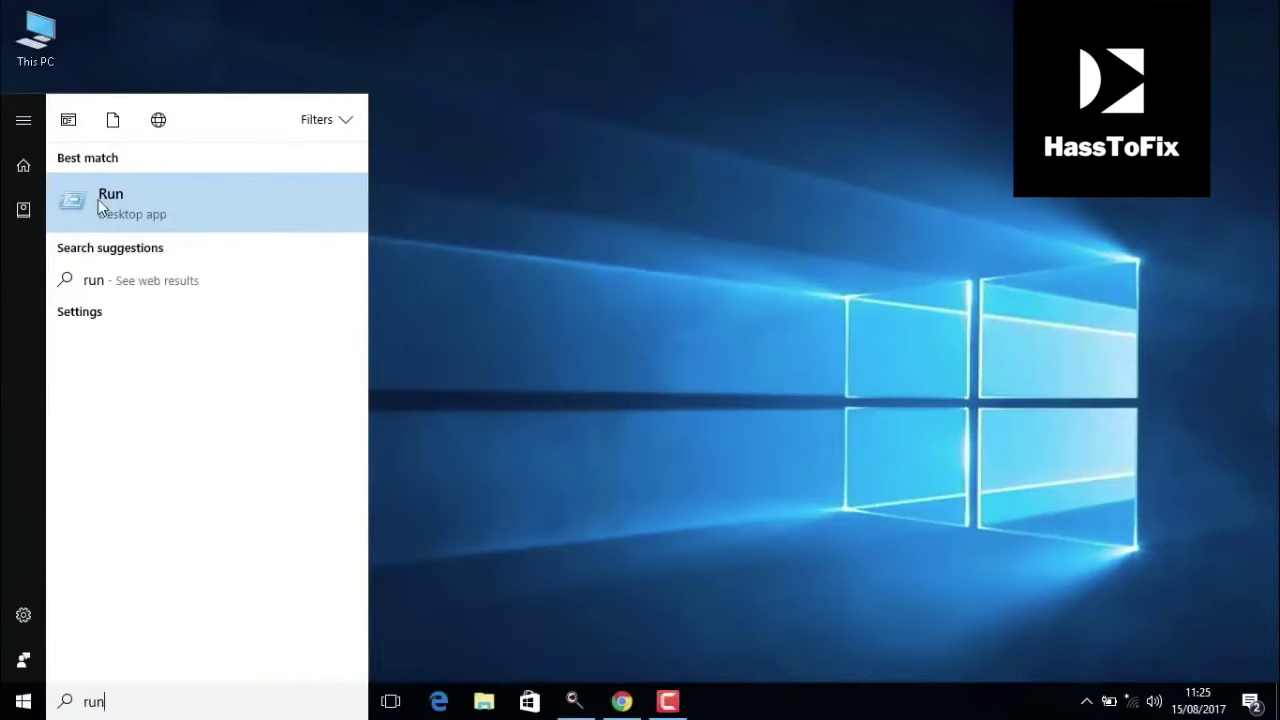
pyautogui.click(131, 210)
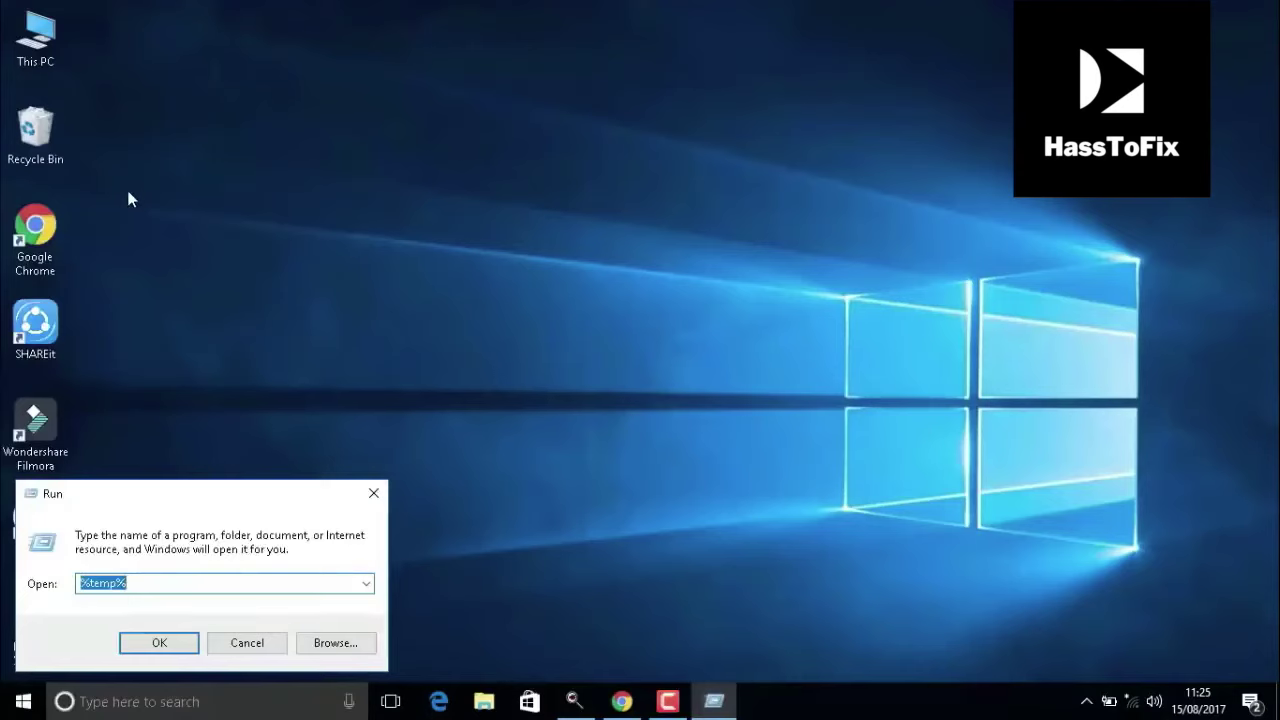
pyautogui.write('te')
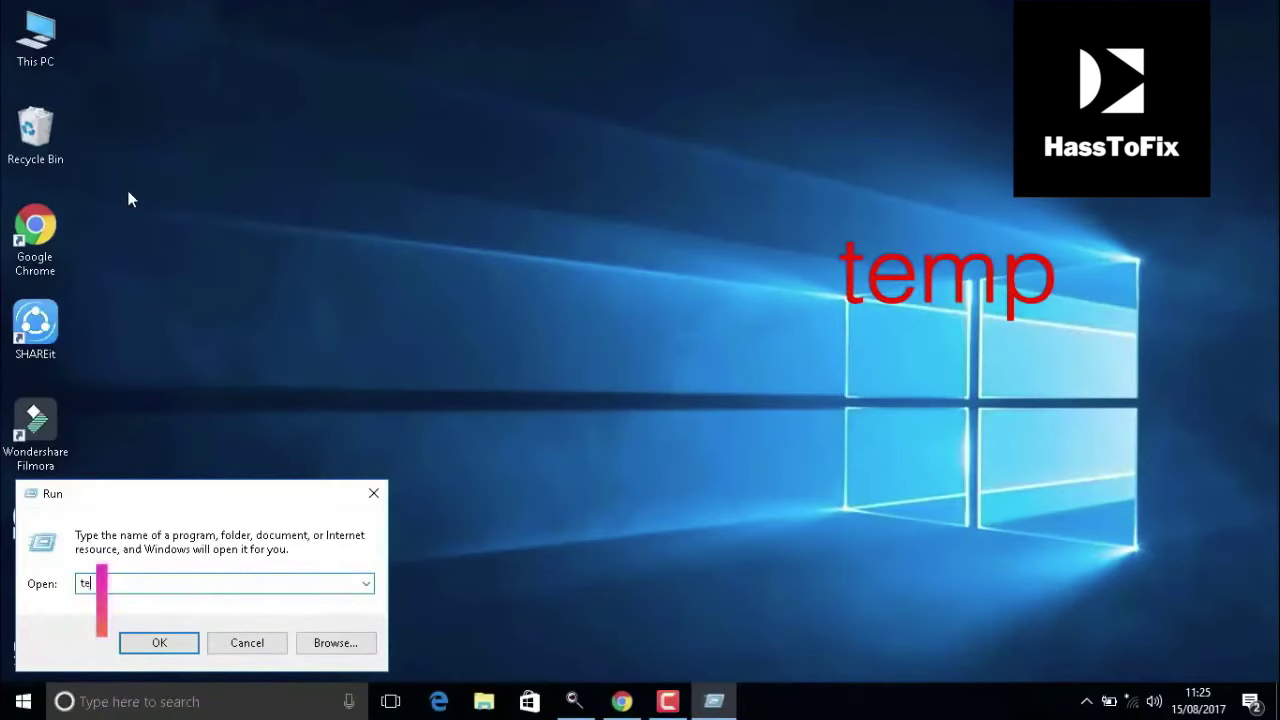
pyautogui.write('mp')
pyautogui.click(178, 640)
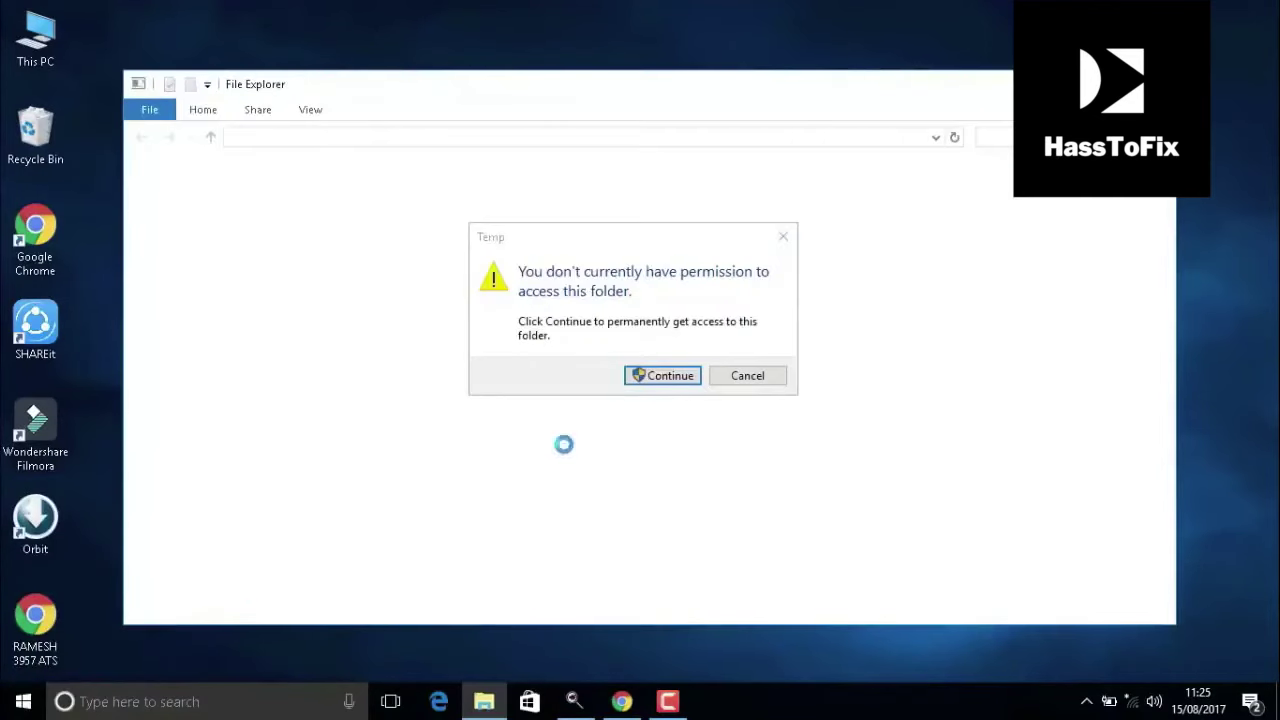
pyautogui.click(651, 378)
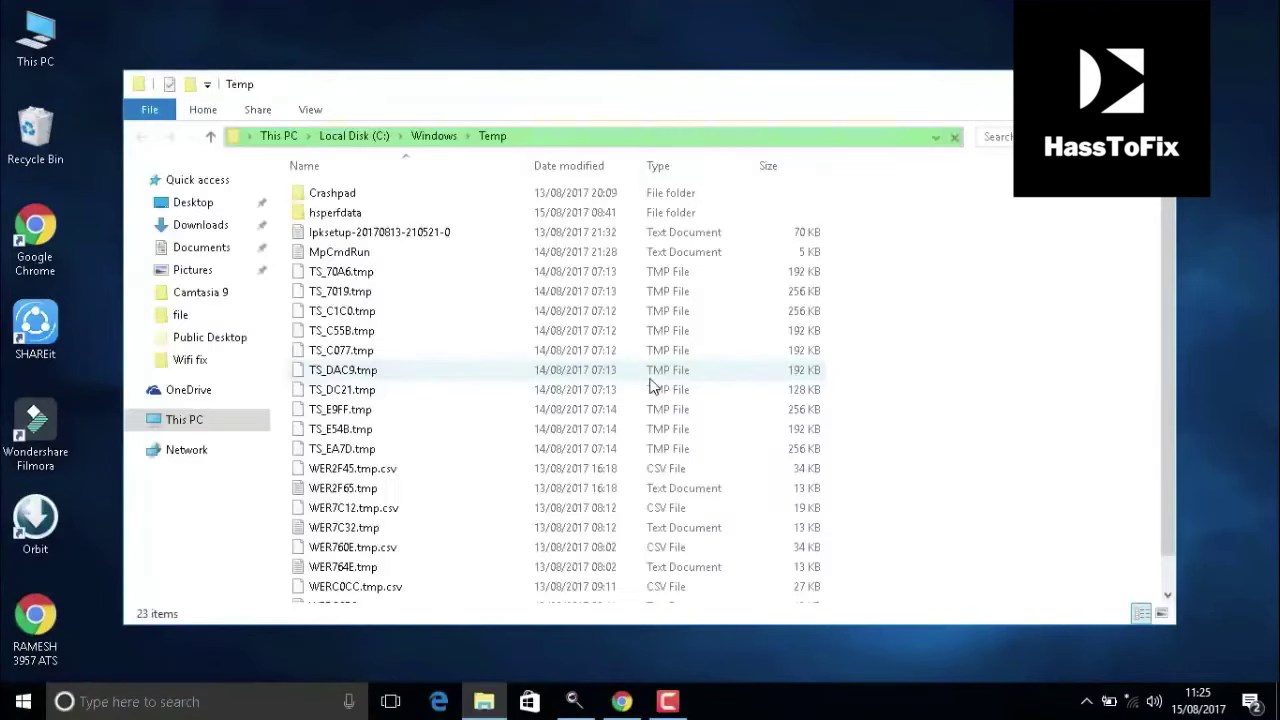
# - Select and delete all files and folders in C:\Windows\Temp, then close the folder window
pyautogui.hotkey('ctrl', 'a')
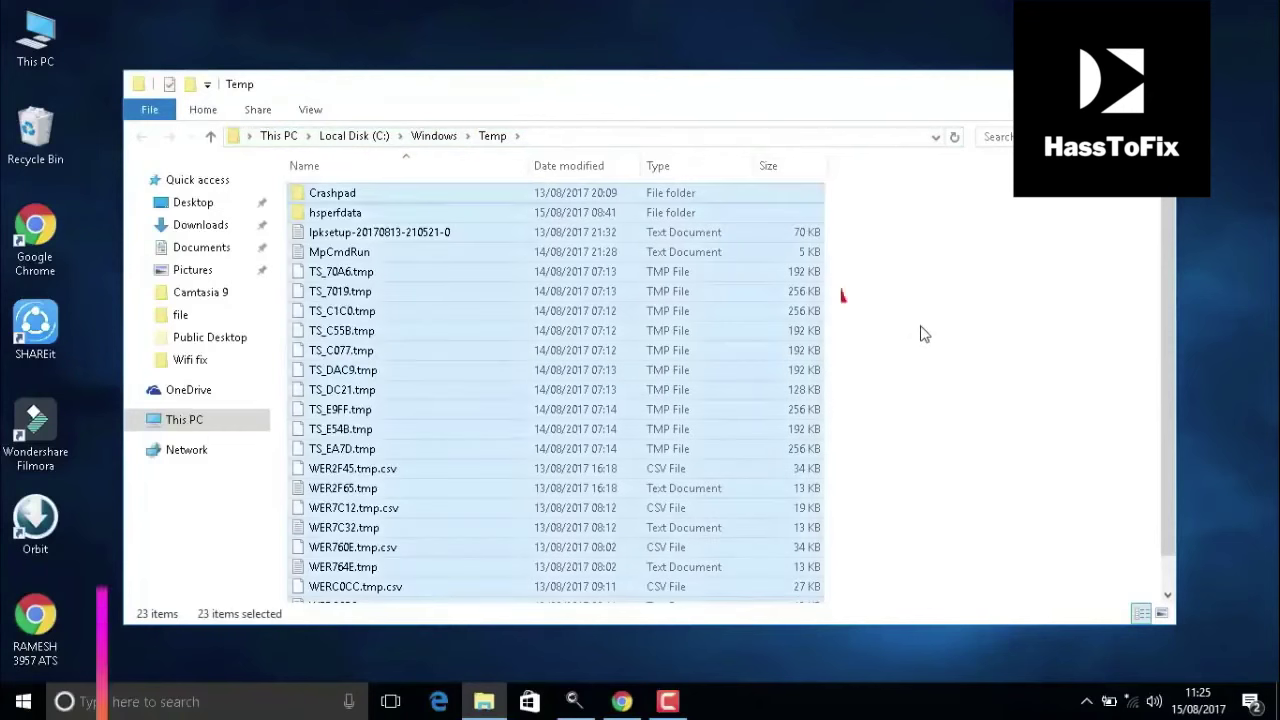
pyautogui.rightClick(855, 325)
pyautogui.click(968, 268)
pyautogui.hotkey('ctrl', 'a')
pyautogui.rightClick(738, 298)
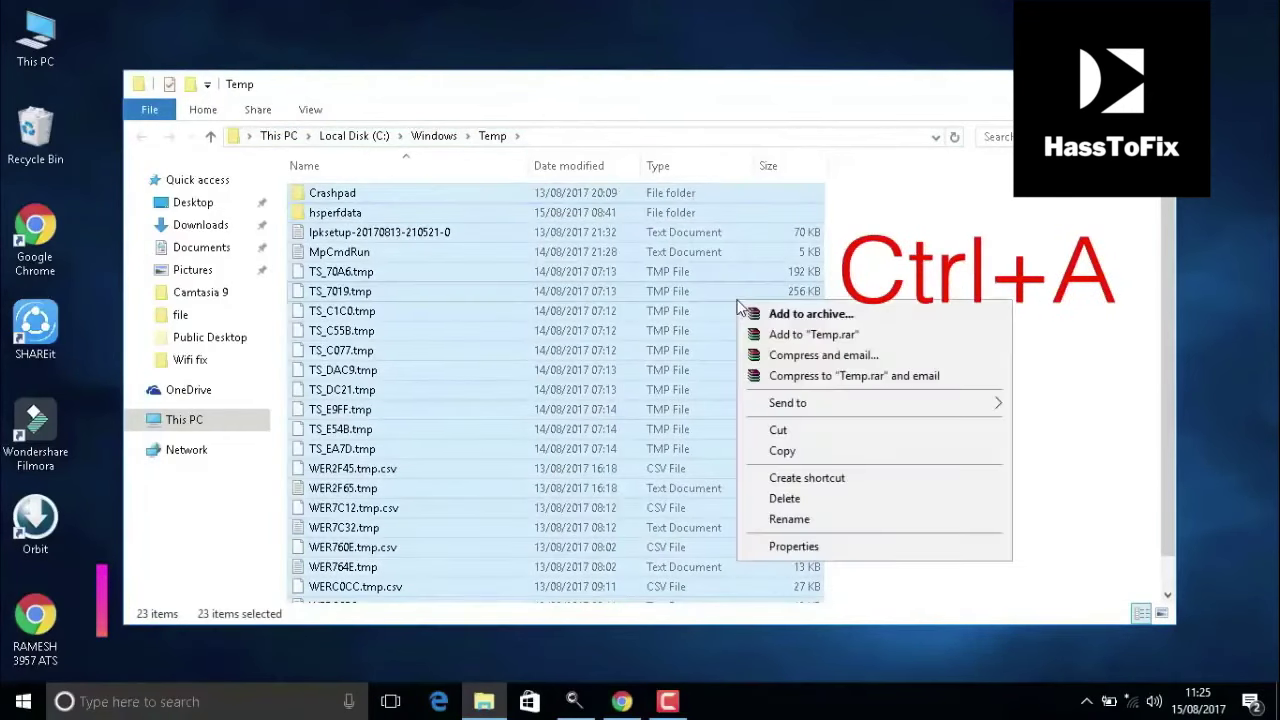
pyautogui.click(840, 499)
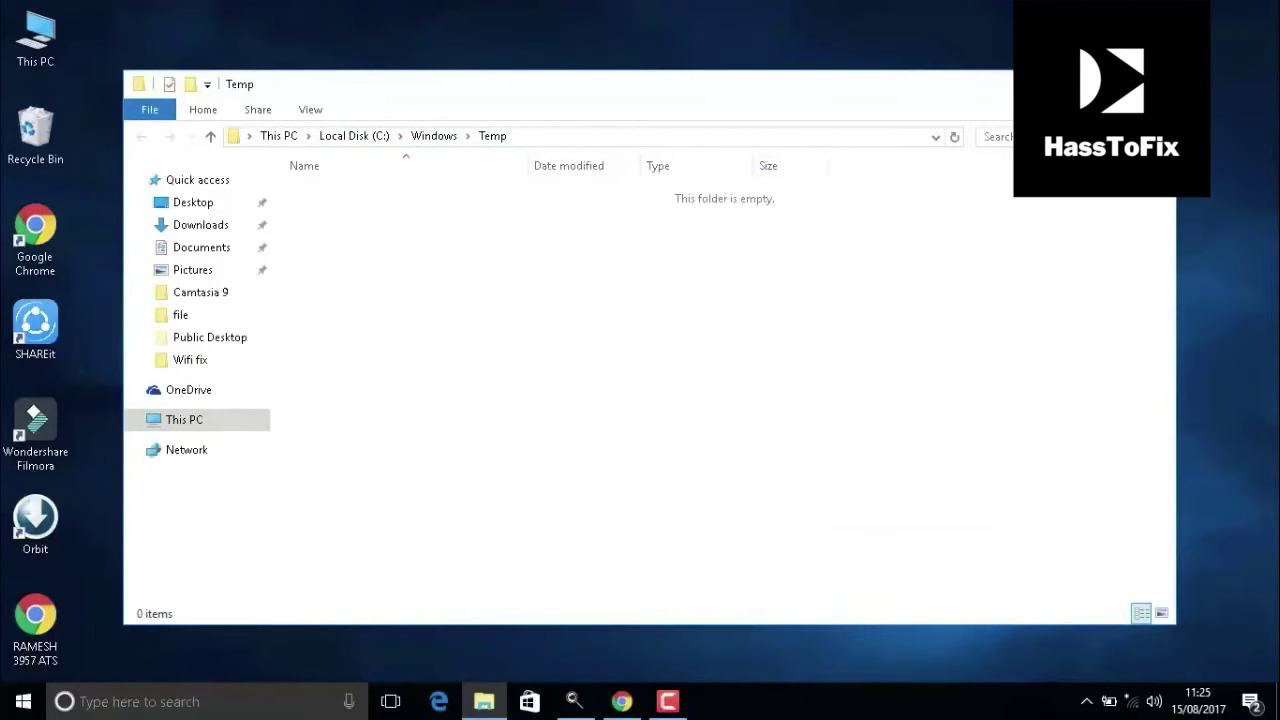
pyautogui.hotkey('alt', 'F4')
# - Search Windows for "run" and open the Prefetch folder by running "prefetch"
pyautogui.press('super')
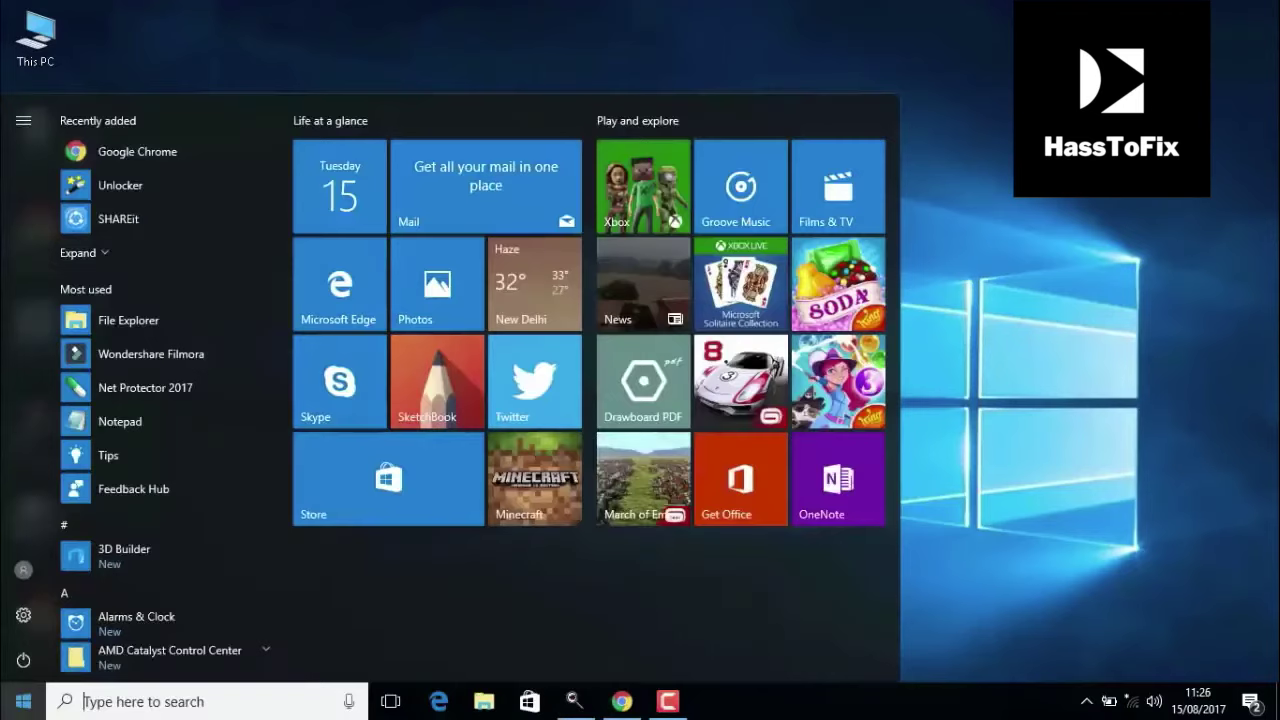
pyautogui.write('run')
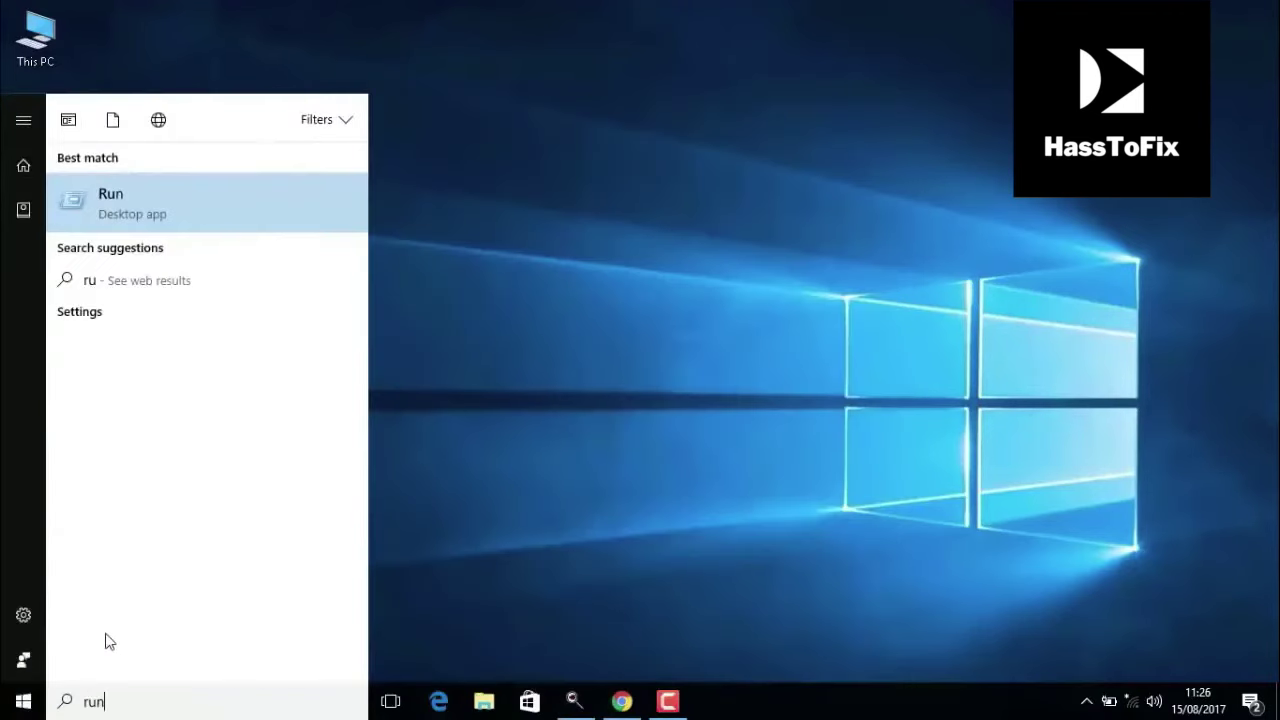
pyautogui.click(115, 205)
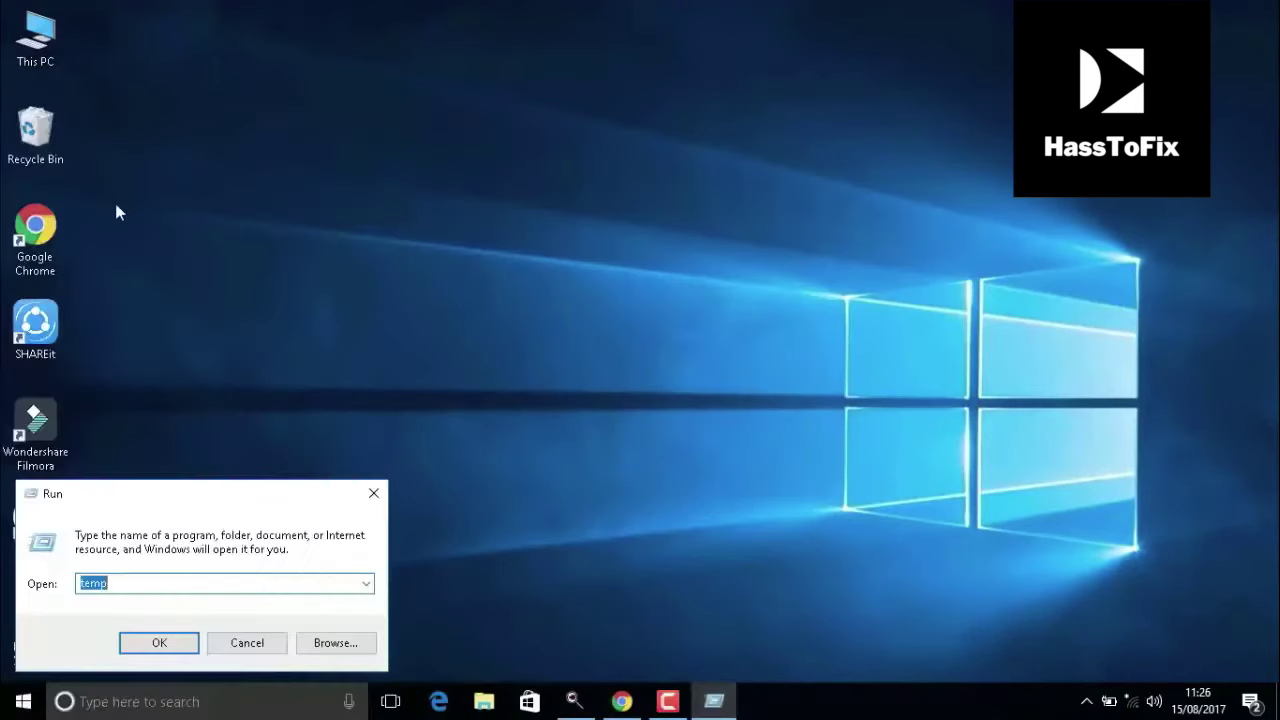
pyautogui.write('pre')
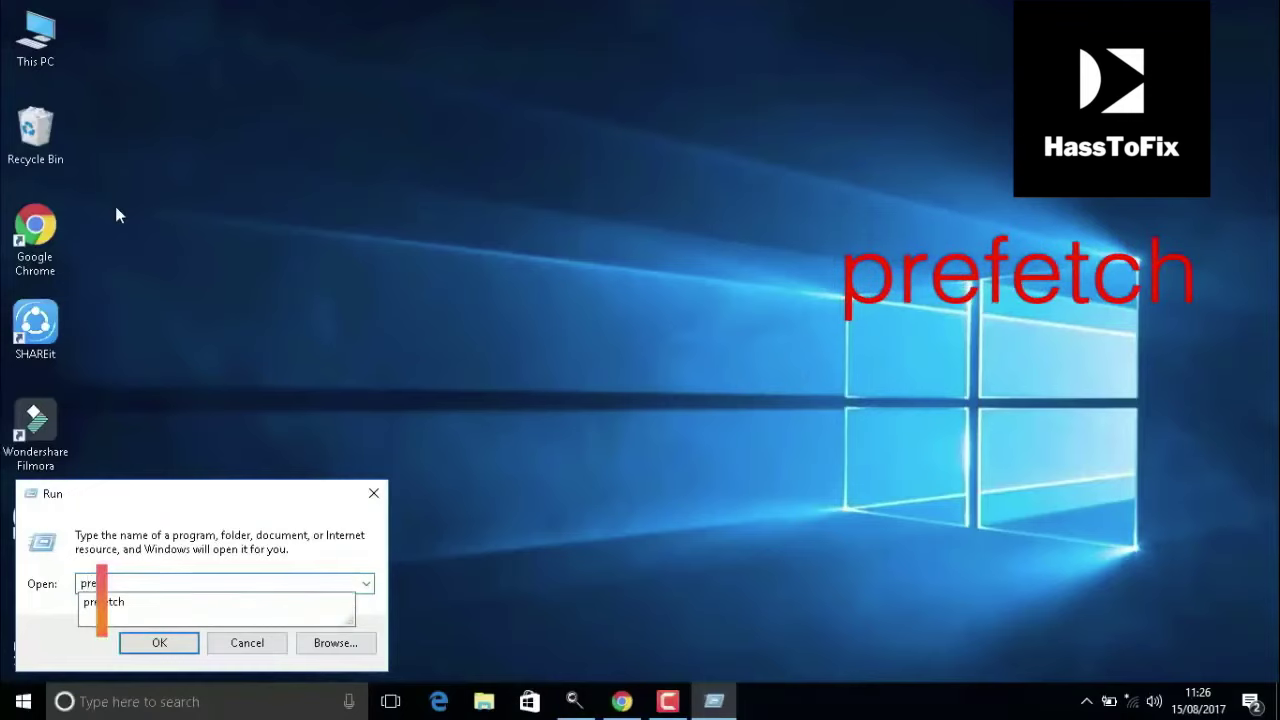
pyautogui.write('fetch')
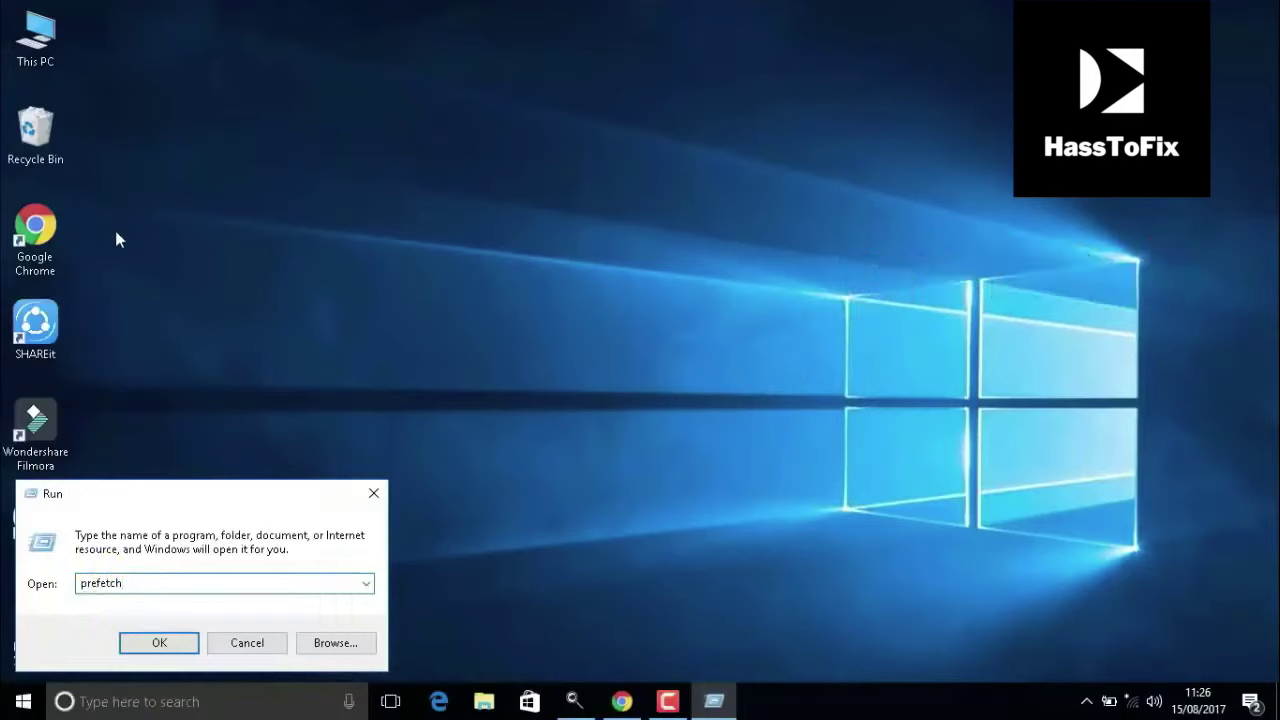
pyautogui.click(162, 645)
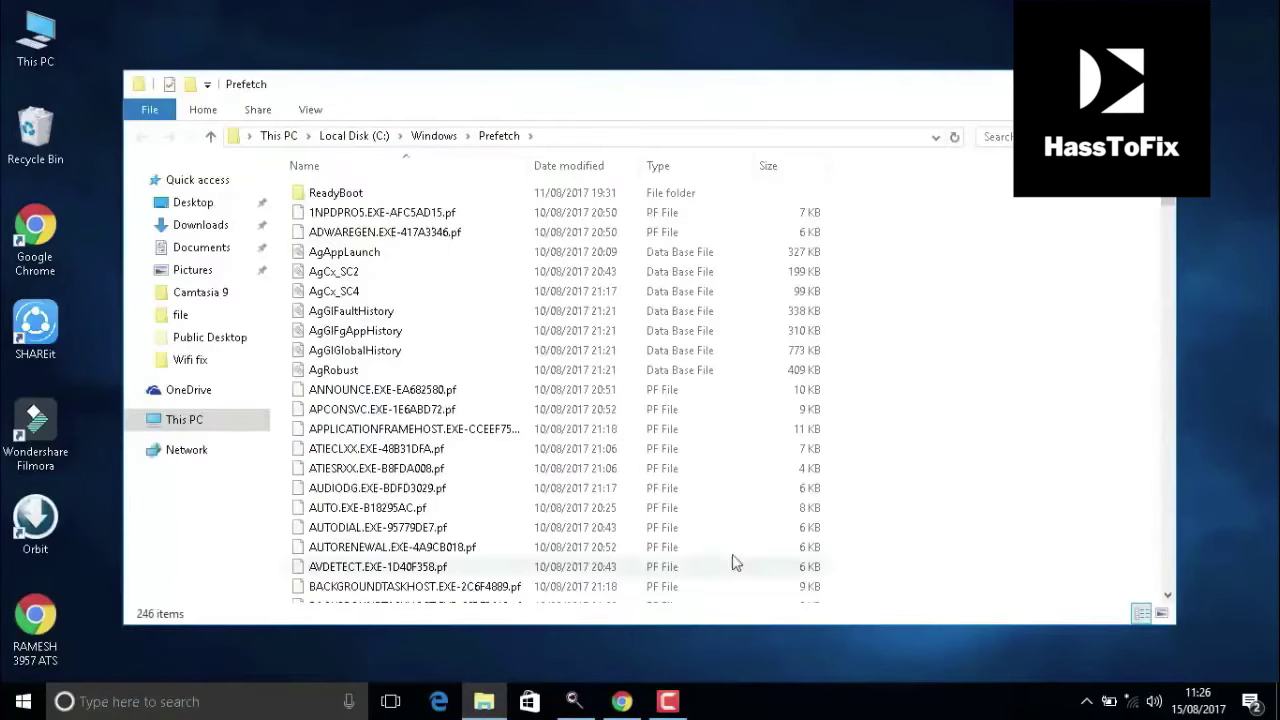
# - Select and delete everything in the C:\Windows\Prefetch folder
pyautogui.hotkey('ctrl', 'a')
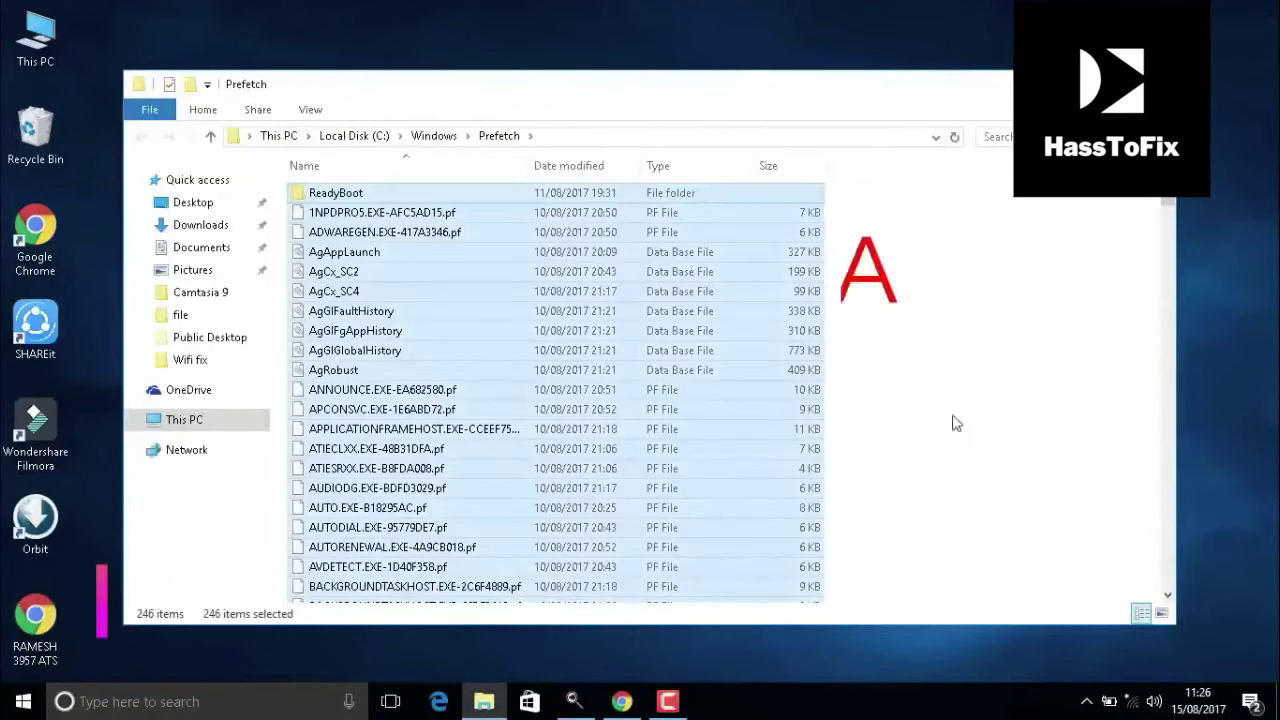
pyautogui.rightClick(766, 394)
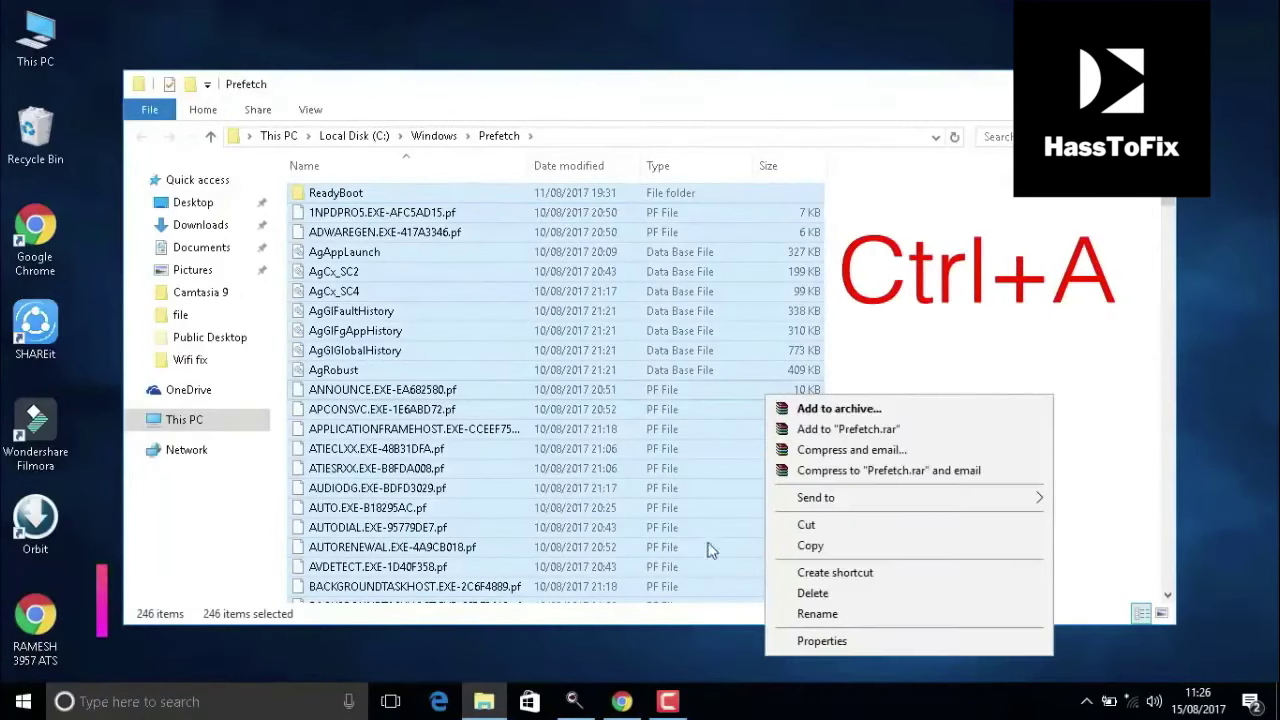
pyautogui.click(800, 591)
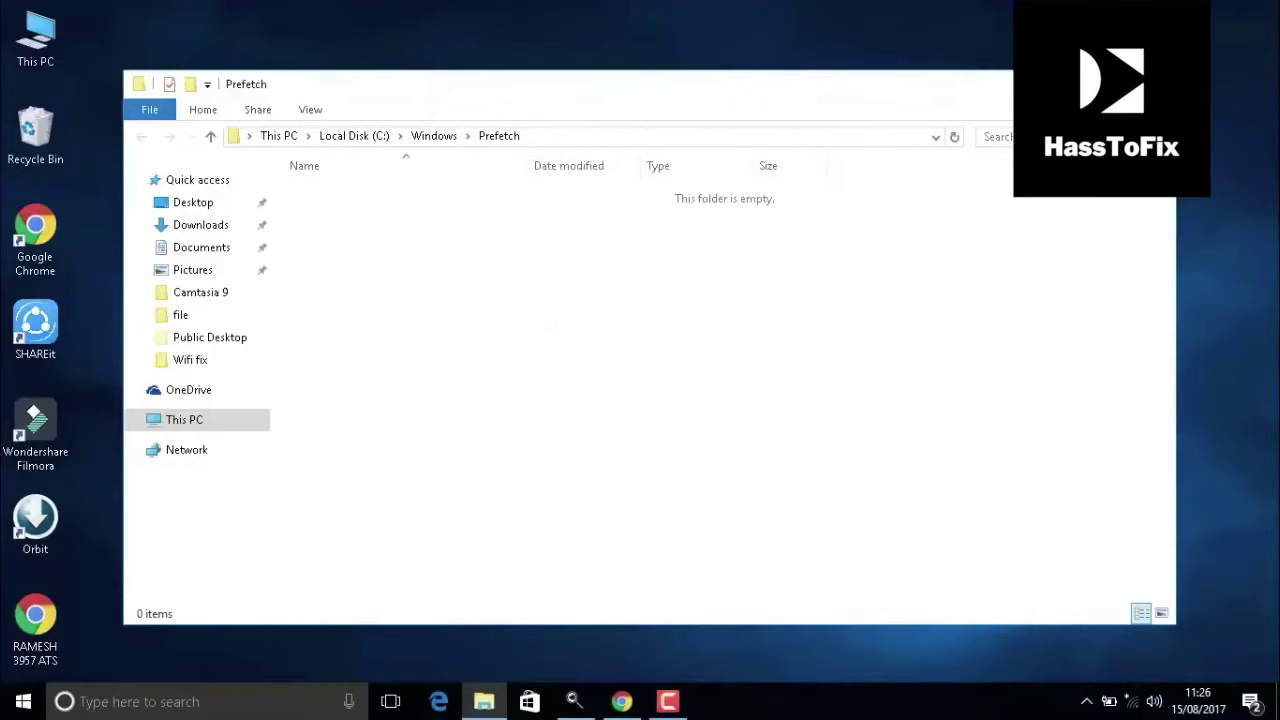
# - Close the Prefetch folder window and open System Configuration by running "msconfig" from the Run dialog
pyautogui.hotkey('alt', 'F4')
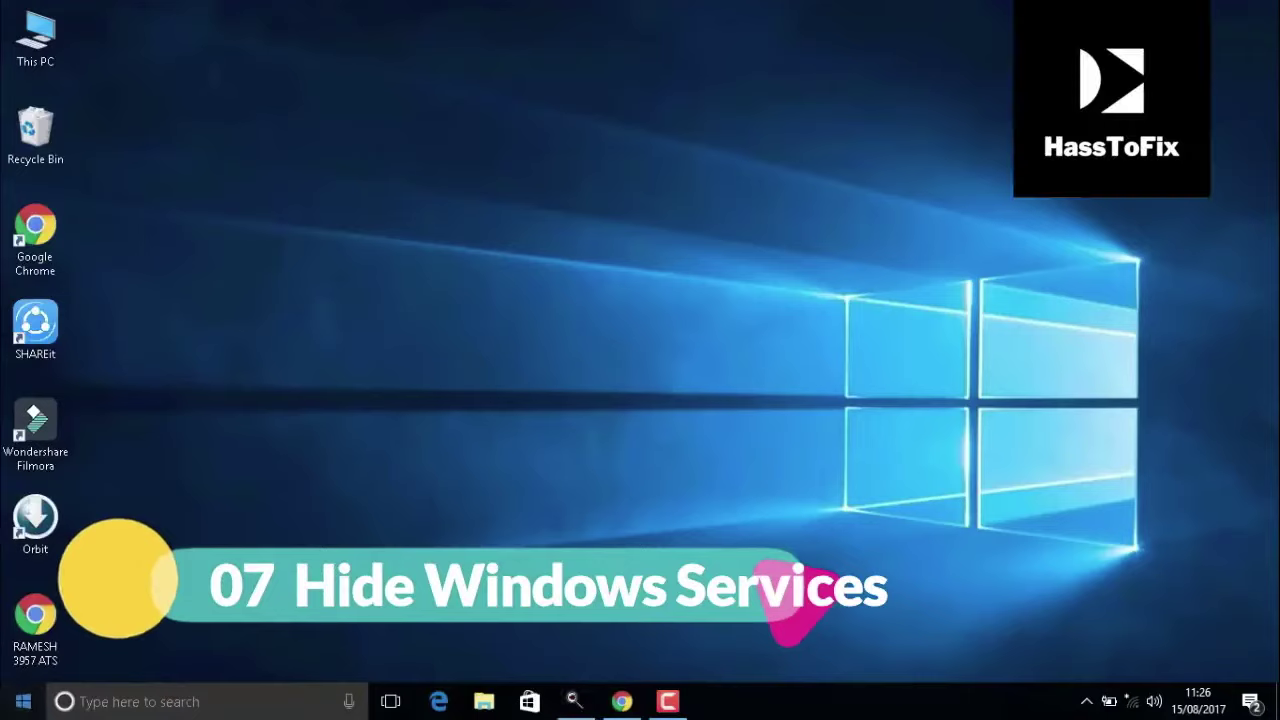
pyautogui.click(23, 701)
pyautogui.write('run')
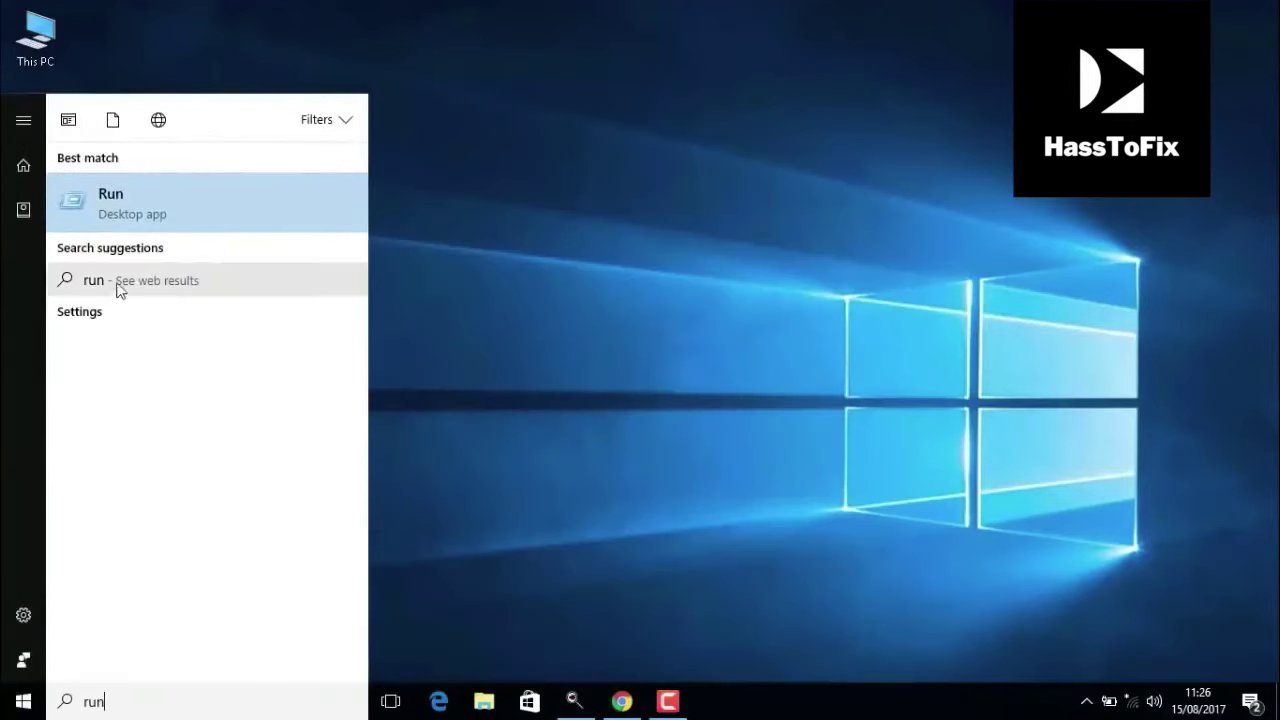
pyautogui.click(114, 203)
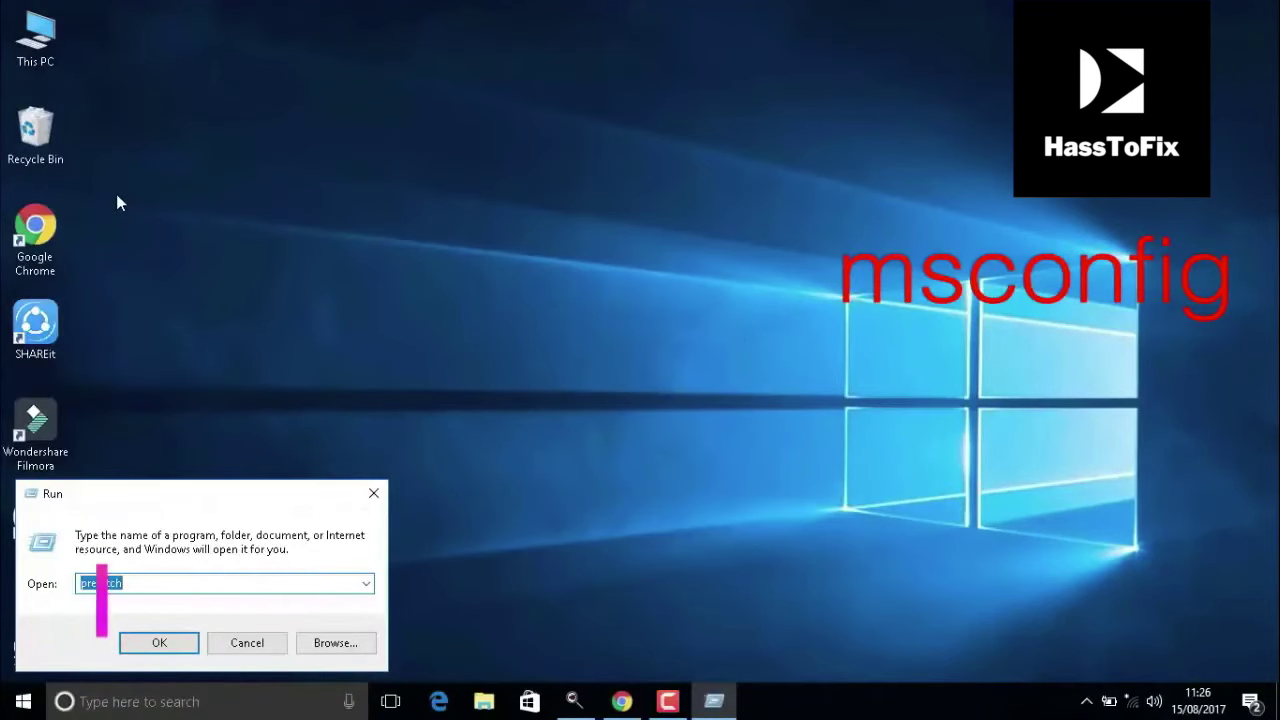
pyautogui.write('msconfig')
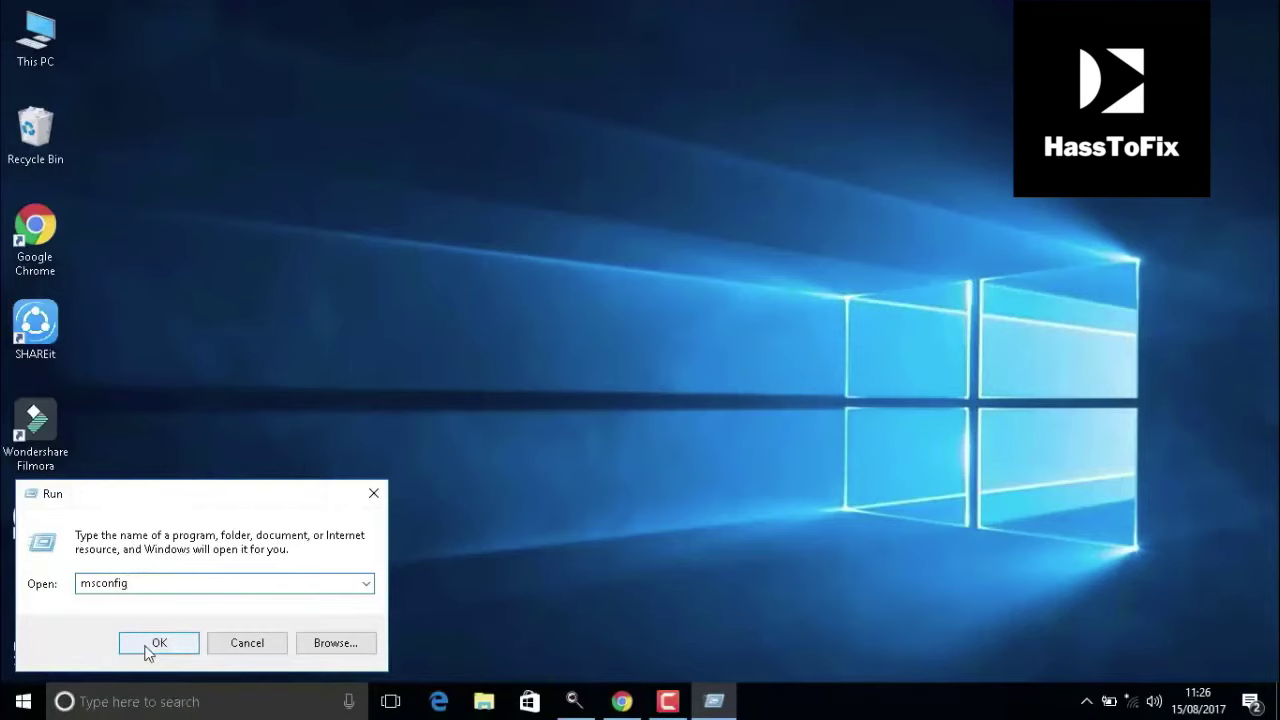
pyautogui.click(156, 645)
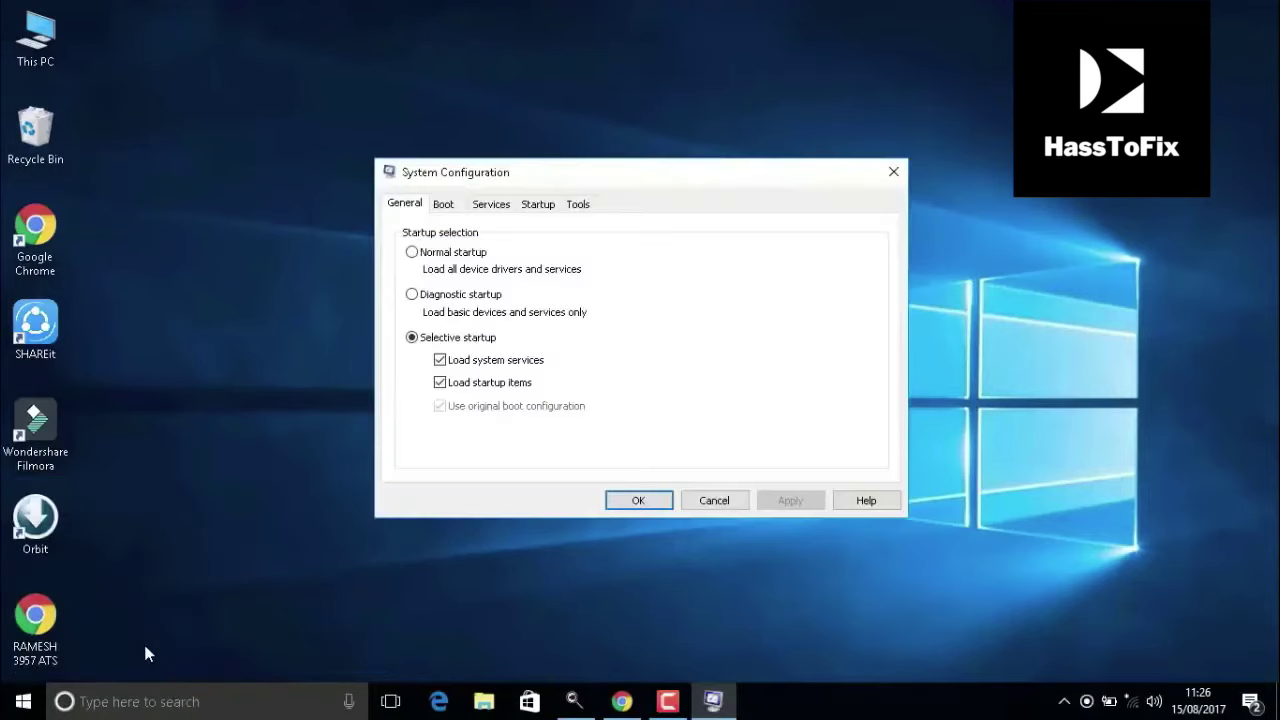
# - Hide all Microsoft services in the System Configuration services list and confirm the dialog
pyautogui.click(506, 206)
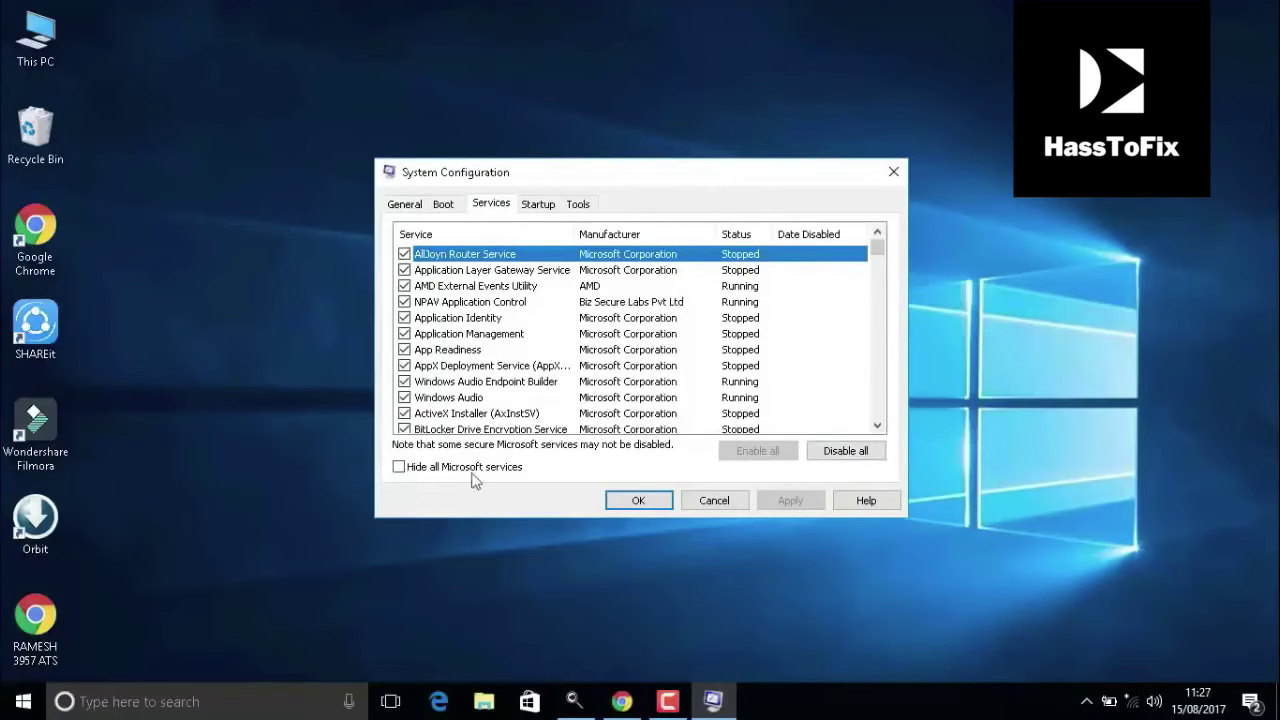
pyautogui.click(399, 467)
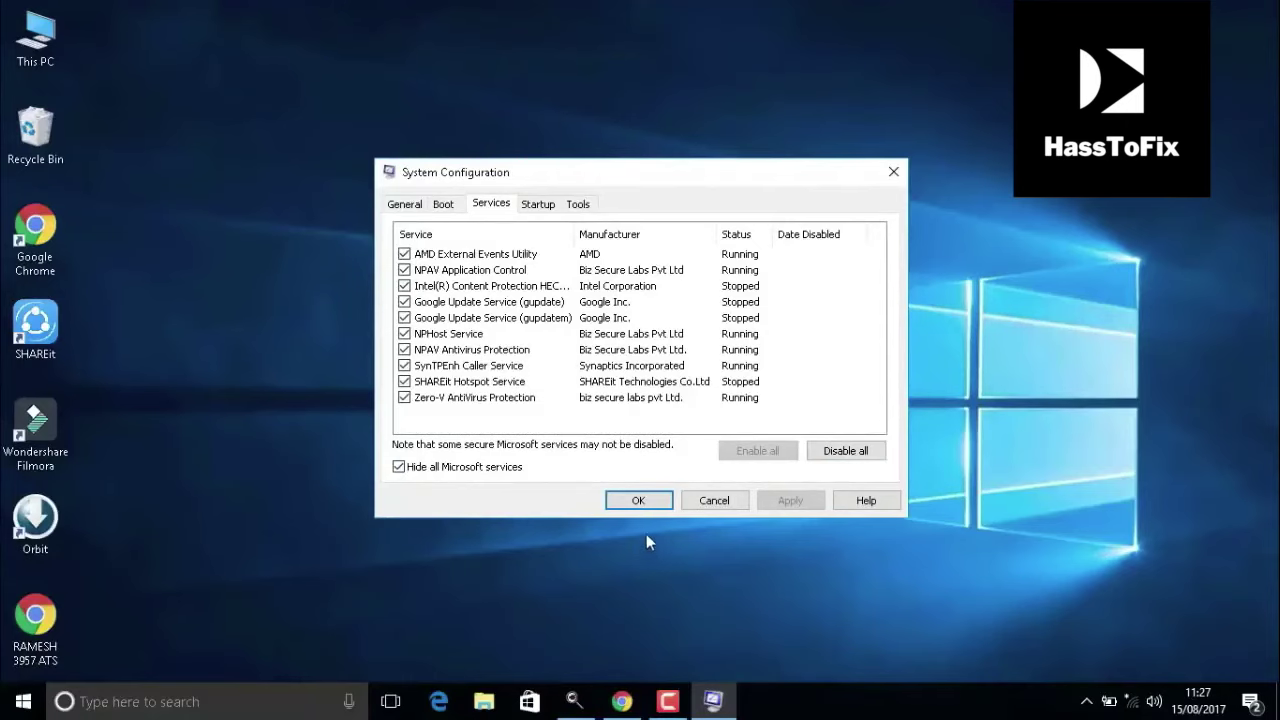
pyautogui.click(632, 501)
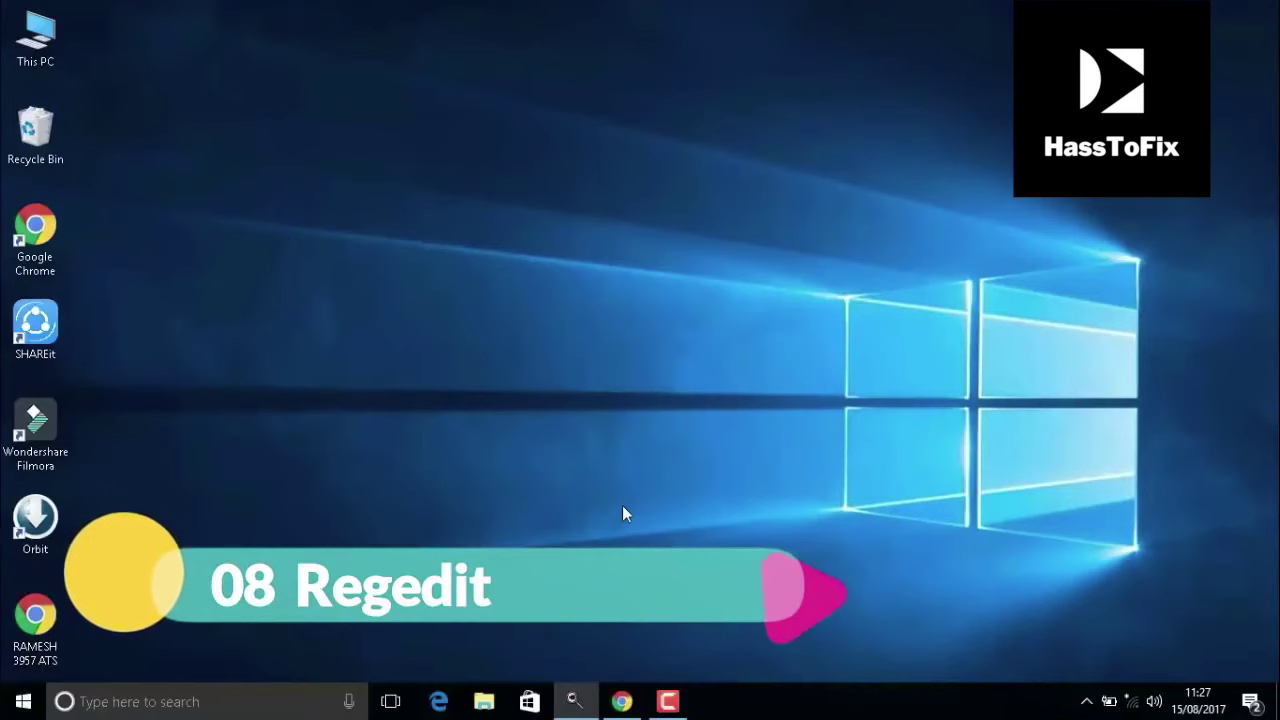
# - Search Windows for "run" and open the Registry Editor by running "regedit"
pyautogui.click(20, 705)
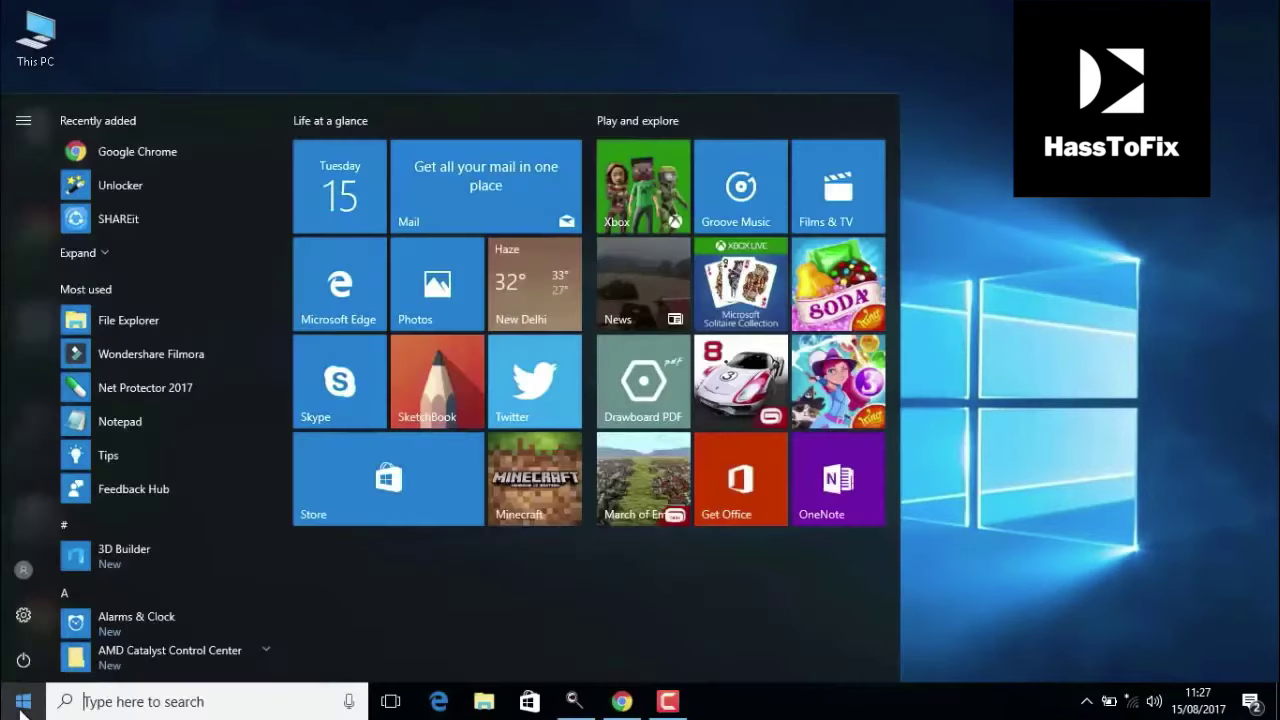
pyautogui.click(172, 697)
pyautogui.write('r')
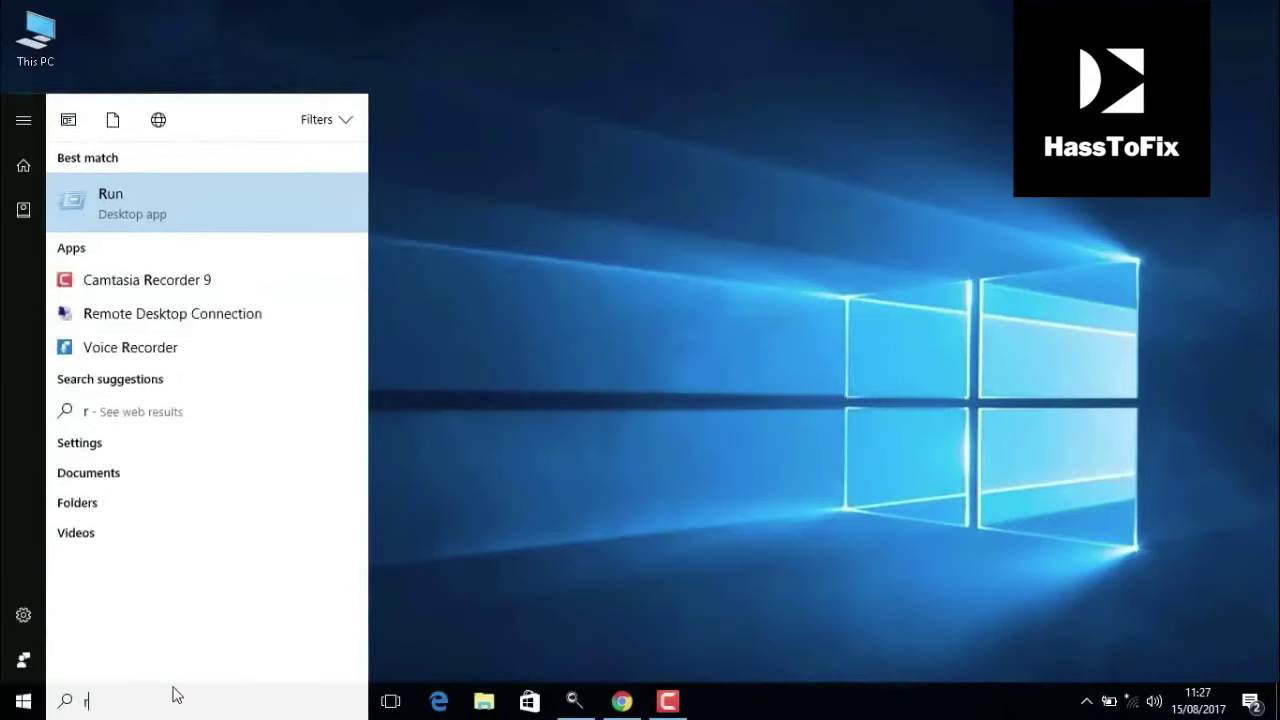
pyautogui.write('un')
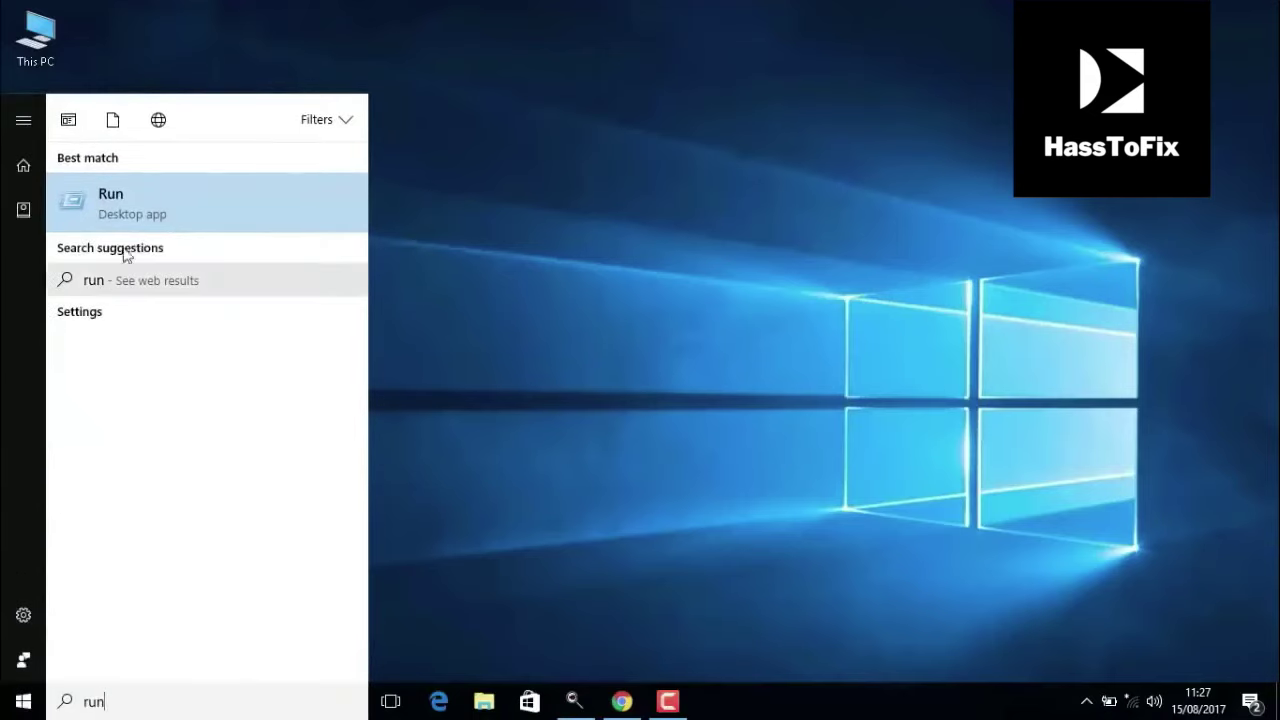
pyautogui.click(118, 205)
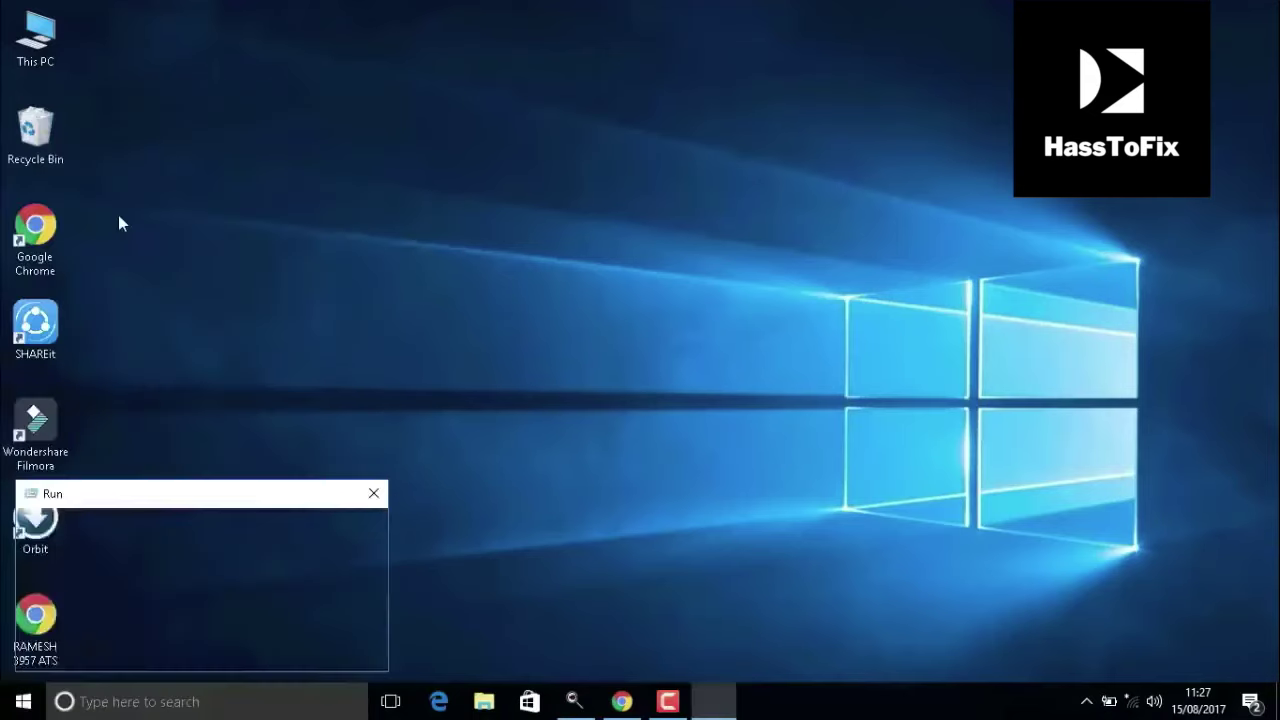
pyautogui.write('regedit')
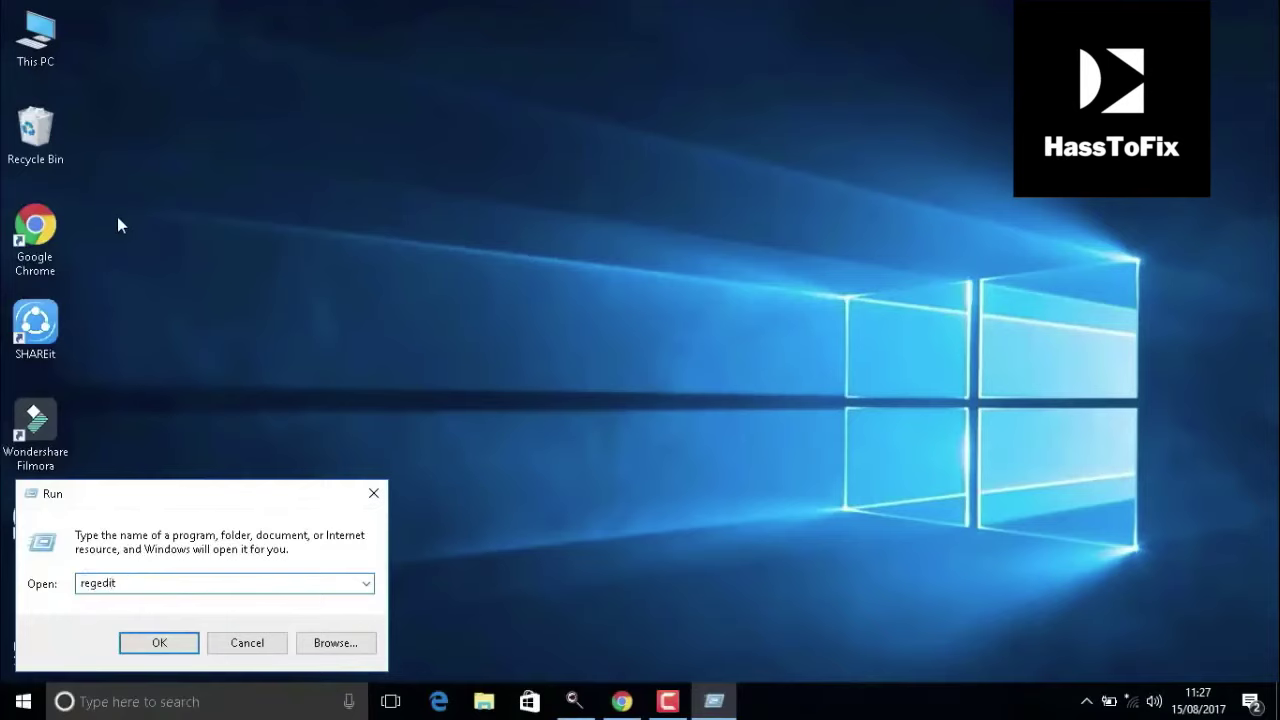
pyautogui.click(141, 645)
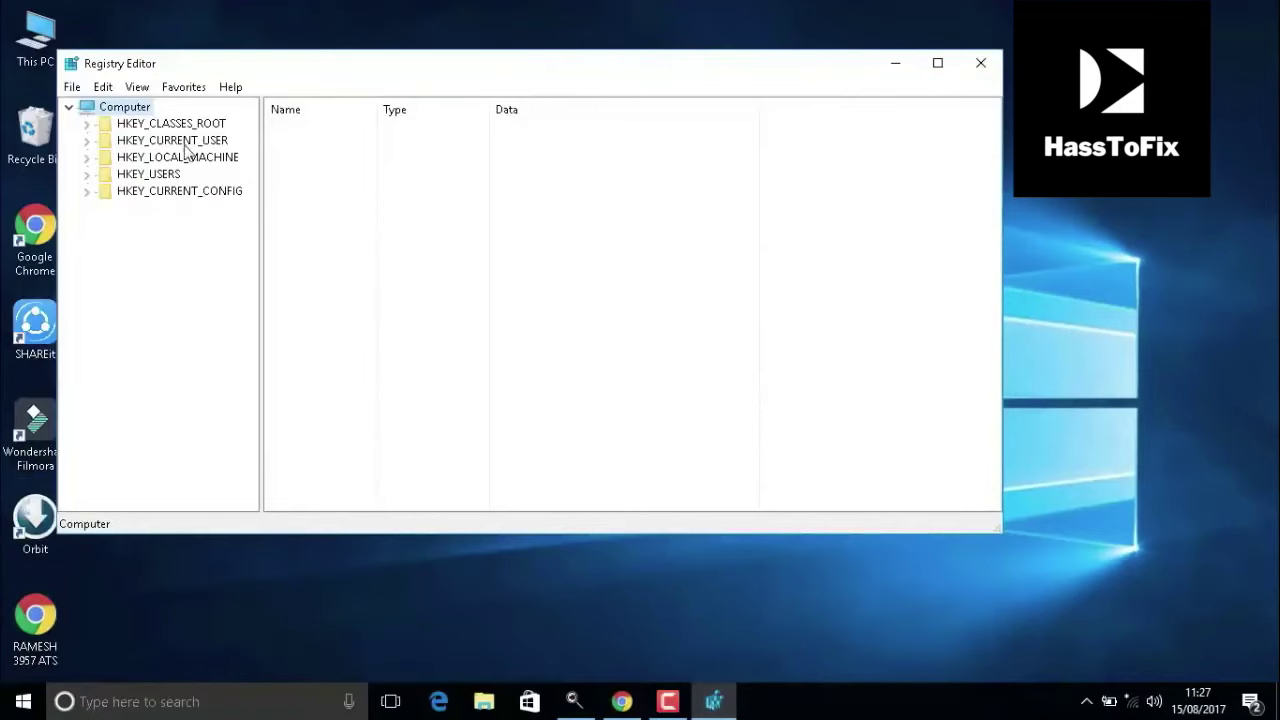
# - Set the MouseHoverTime value to 10 in the registry key HKEY_CURRENT_USER\Control Panel\Mouse
pyautogui.doubleClick(151, 144)
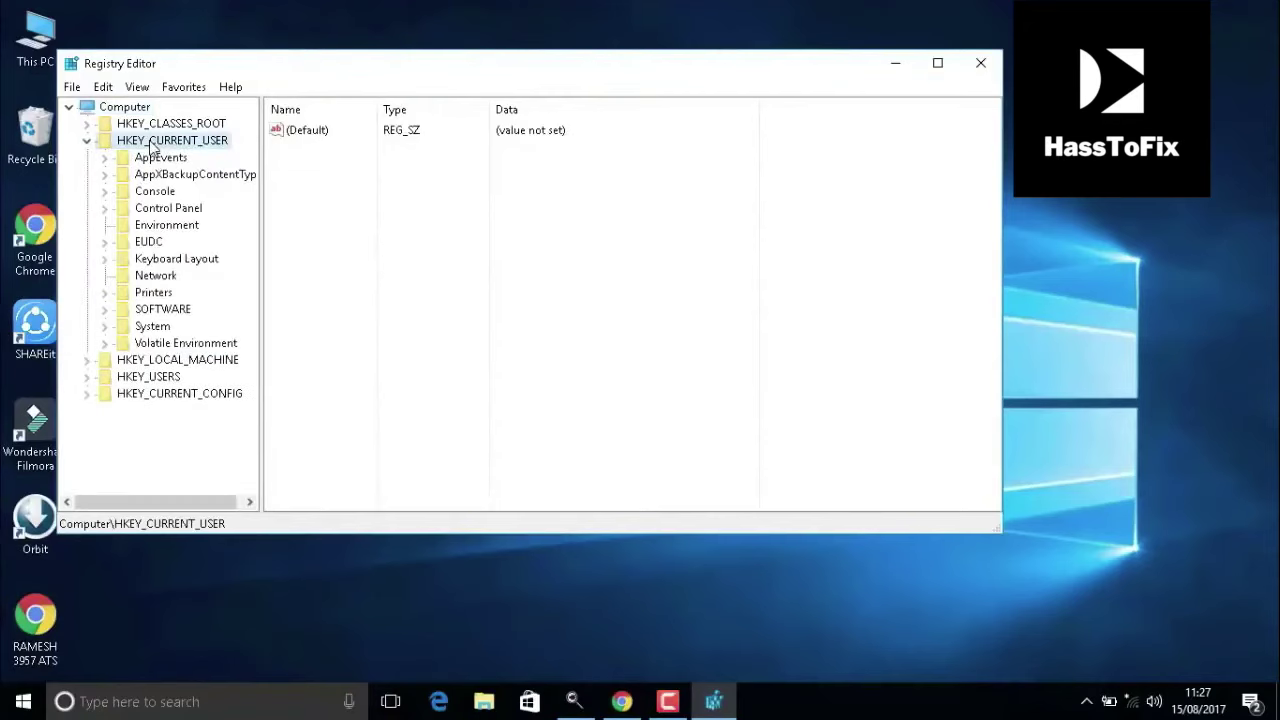
pyautogui.doubleClick(160, 210)
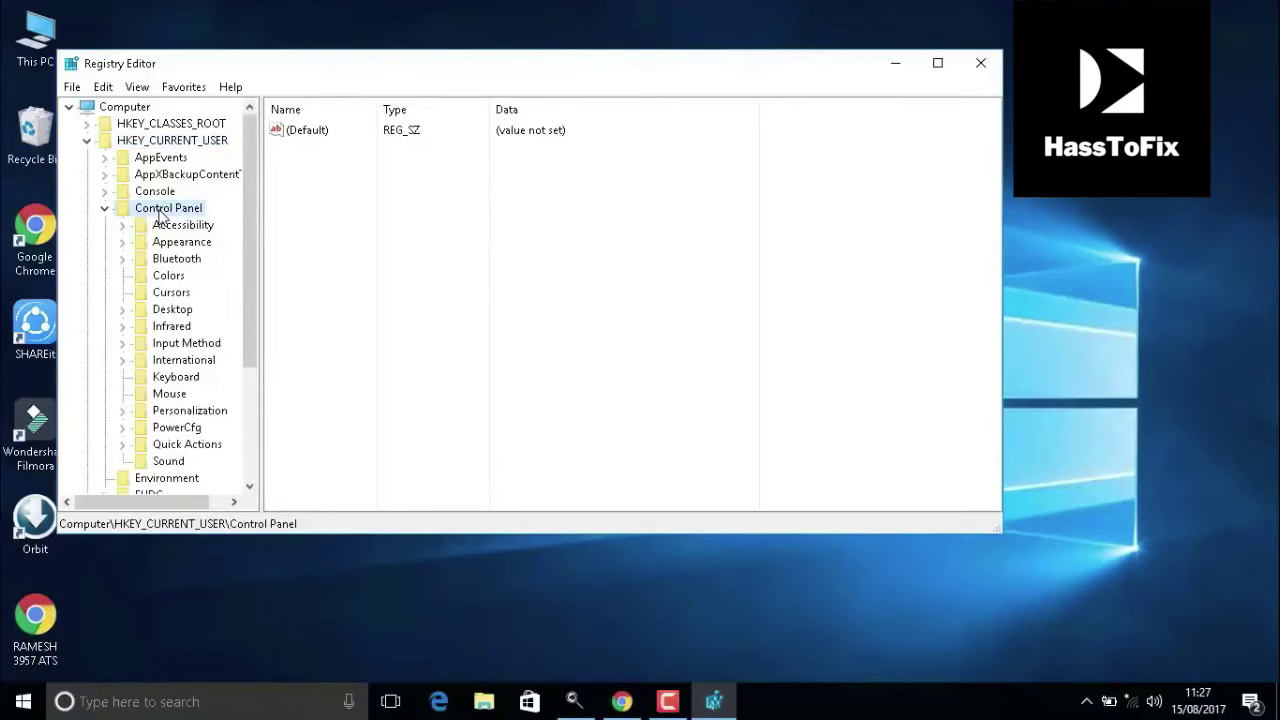
pyautogui.click(172, 396)
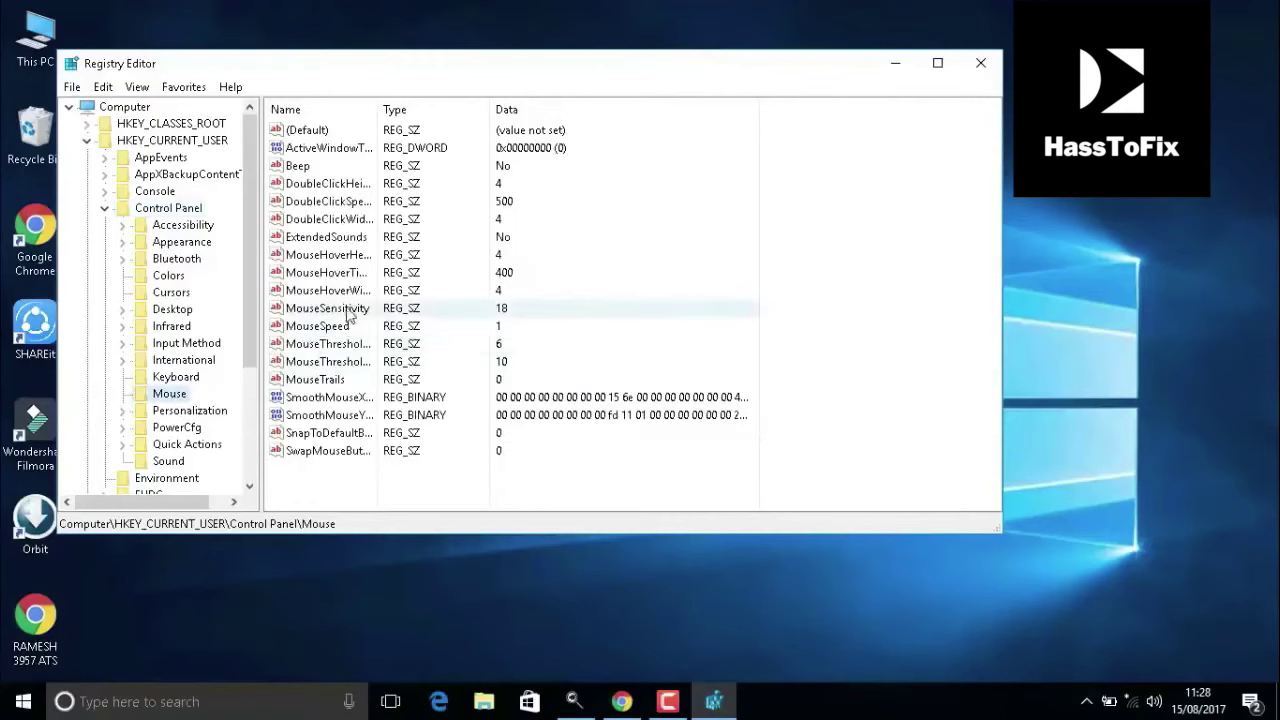
pyautogui.click(352, 273)
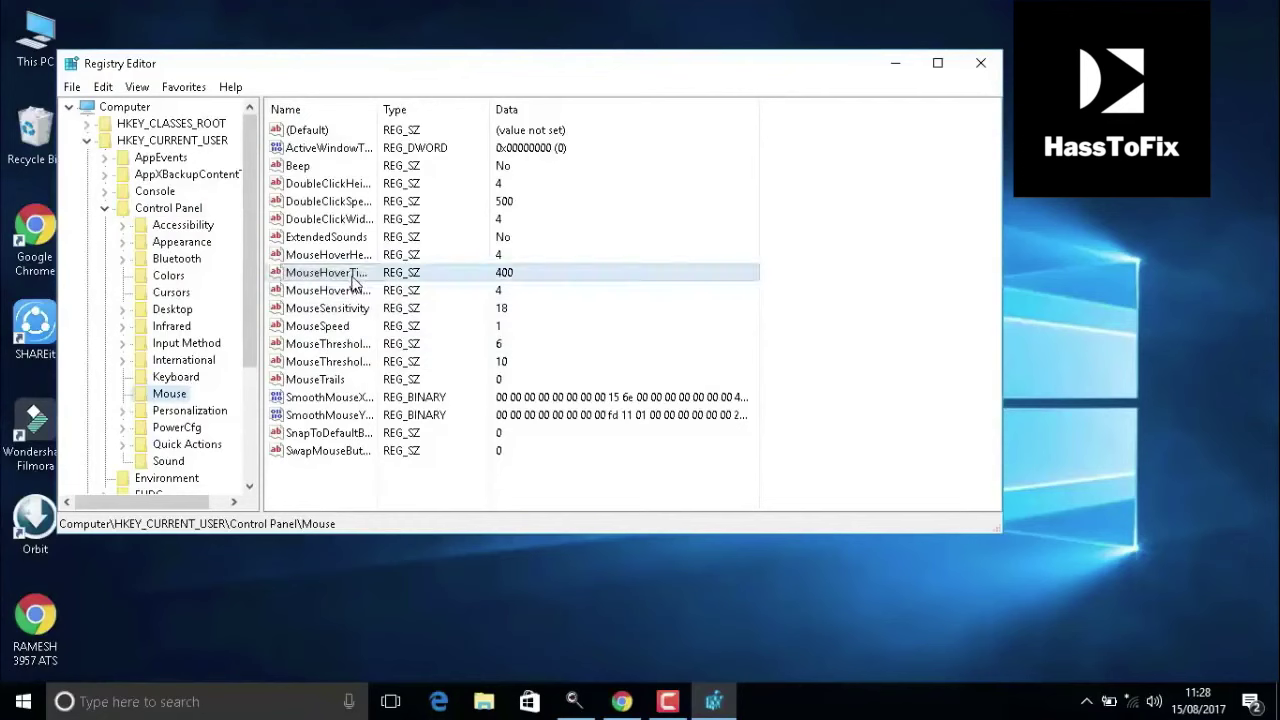
pyautogui.doubleClick(350, 276)
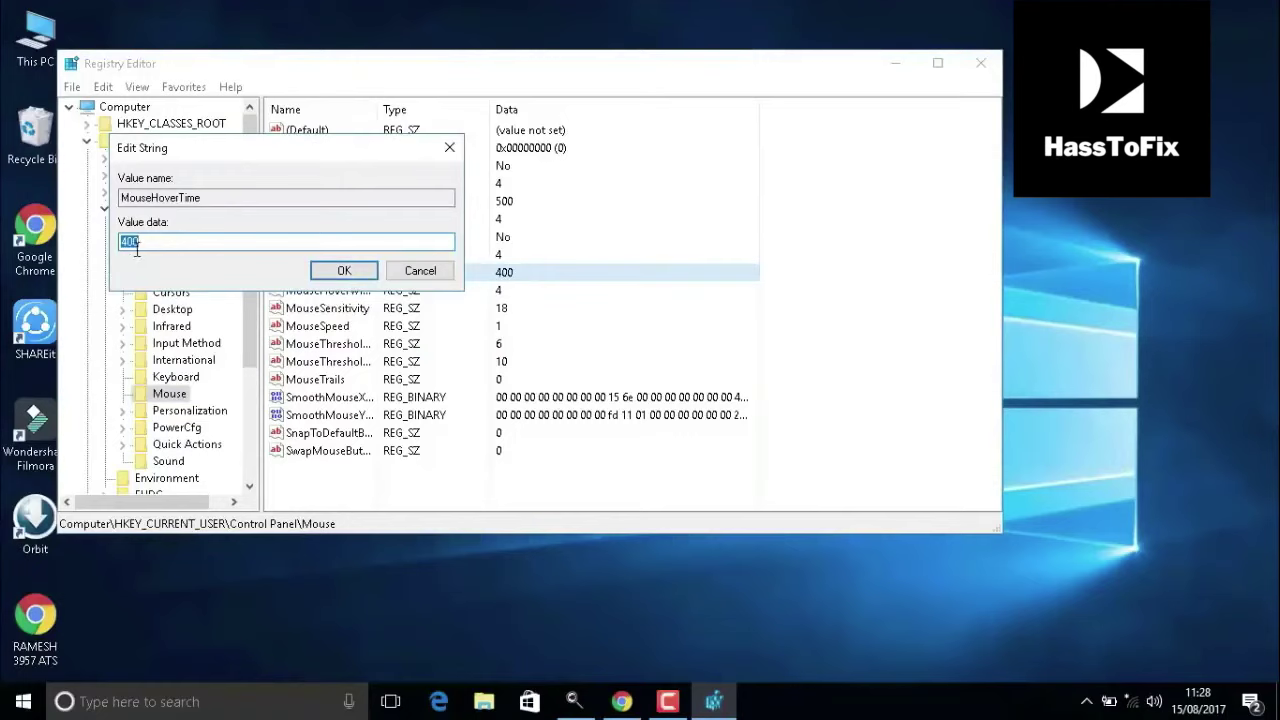
pyautogui.write('10')
pyautogui.click(341, 272)
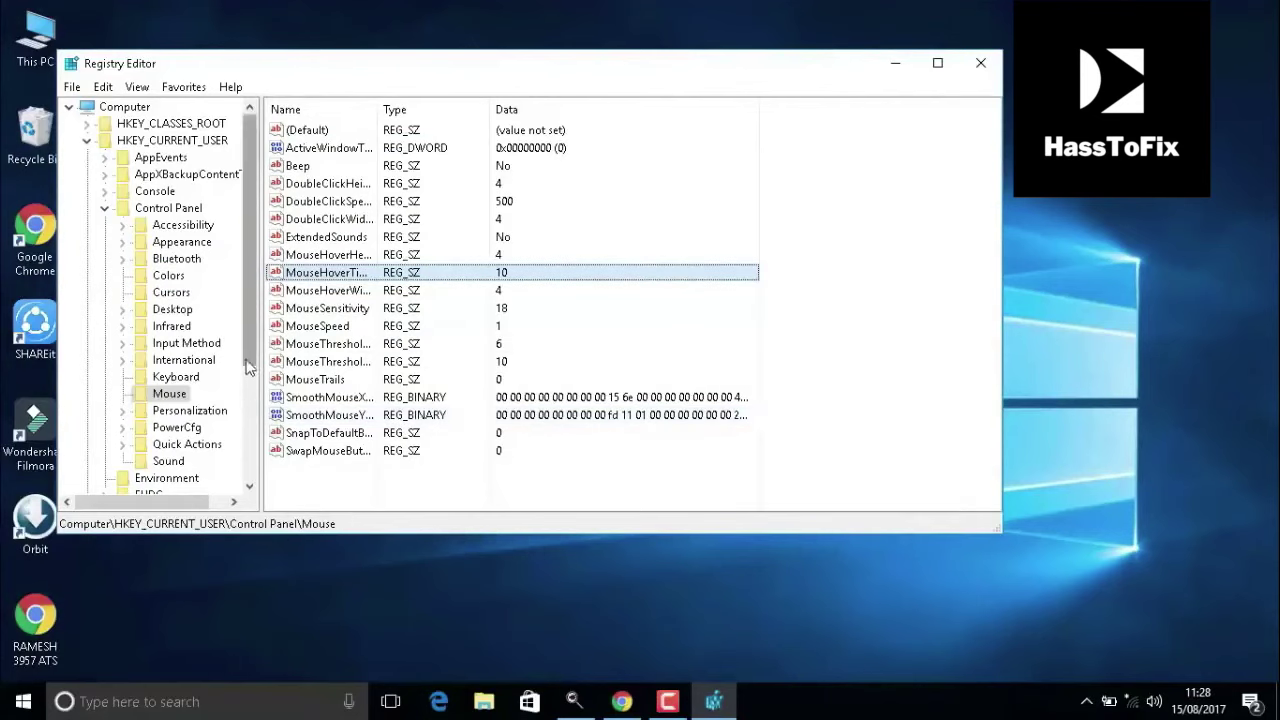
# - Set the MenuShowDelay value to 10 in HKEY_CURRENT_USER\Control Panel\Desktop, and close the Registry Editor
pyautogui.scroll(-1, 257, 383)
pyautogui.moveTo(257, 383)
pyautogui.mouseDown()
pyautogui.moveTo(266, 488)
pyautogui.moveTo(268, 452)
pyautogui.mouseUp()
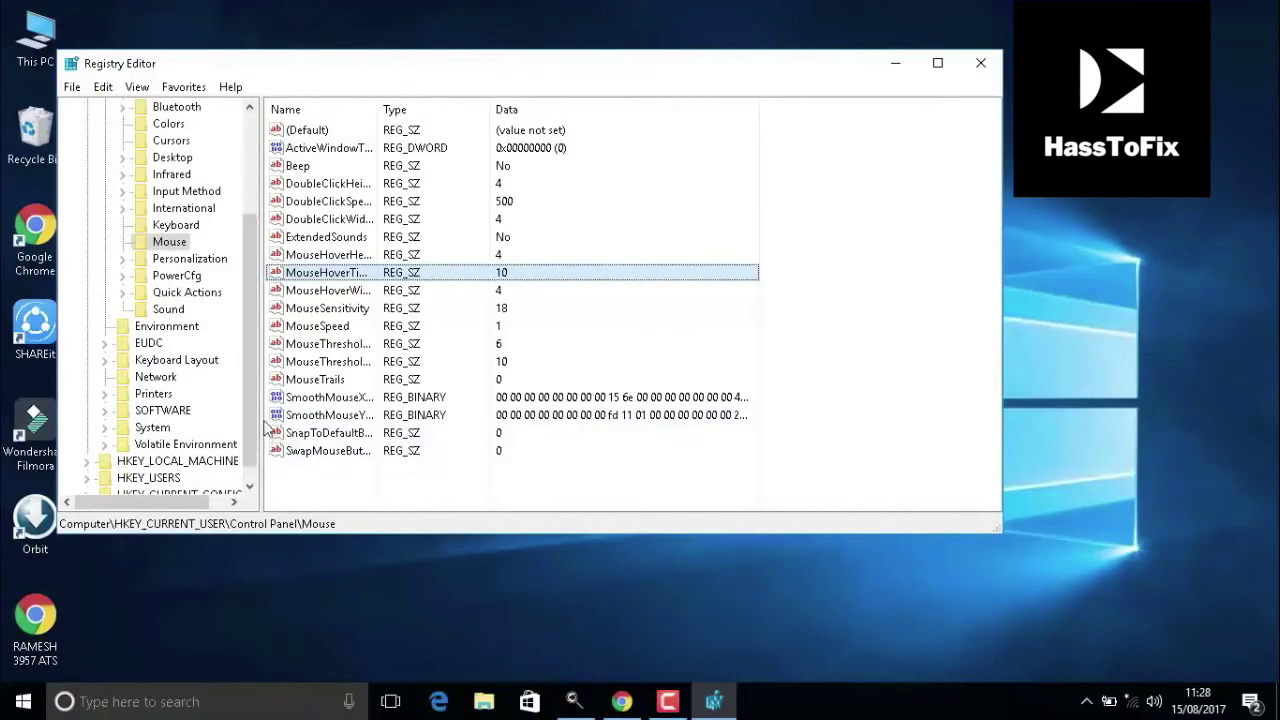
pyautogui.click(167, 162)
pyautogui.doubleClick(166, 160)
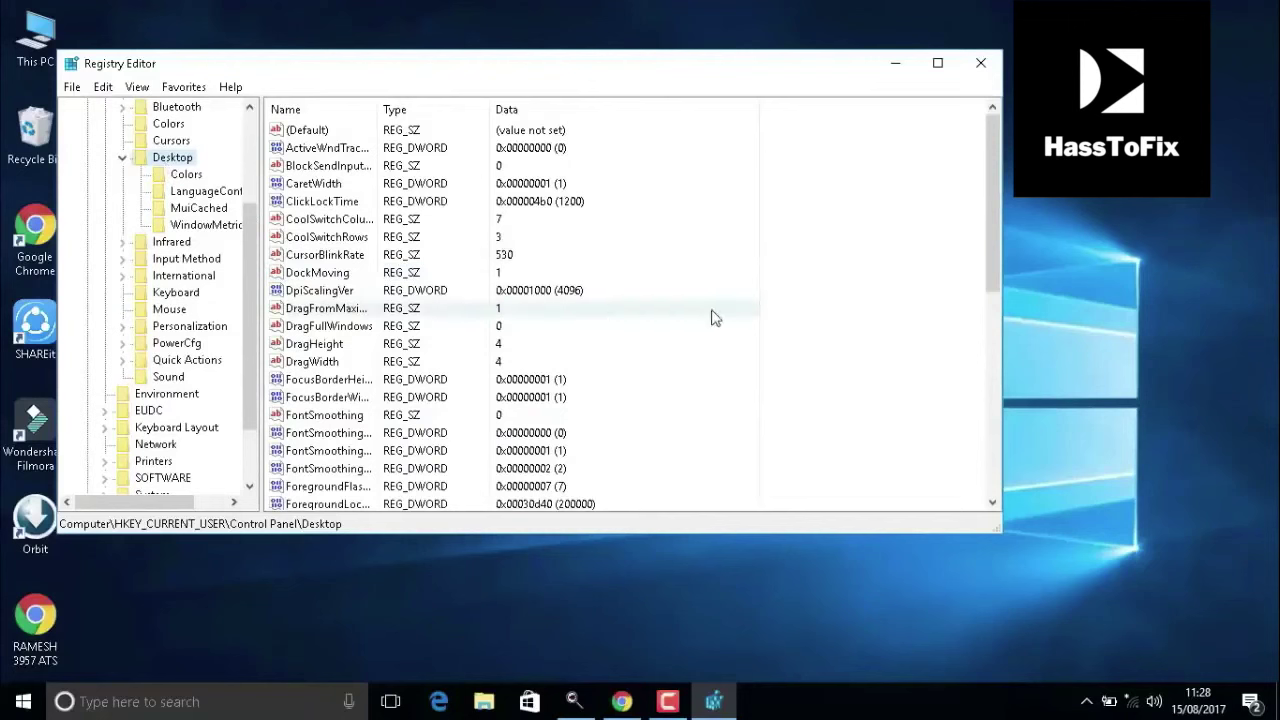
pyautogui.scroll(-4, 706, 340)
pyautogui.scroll(-2, 706, 346)
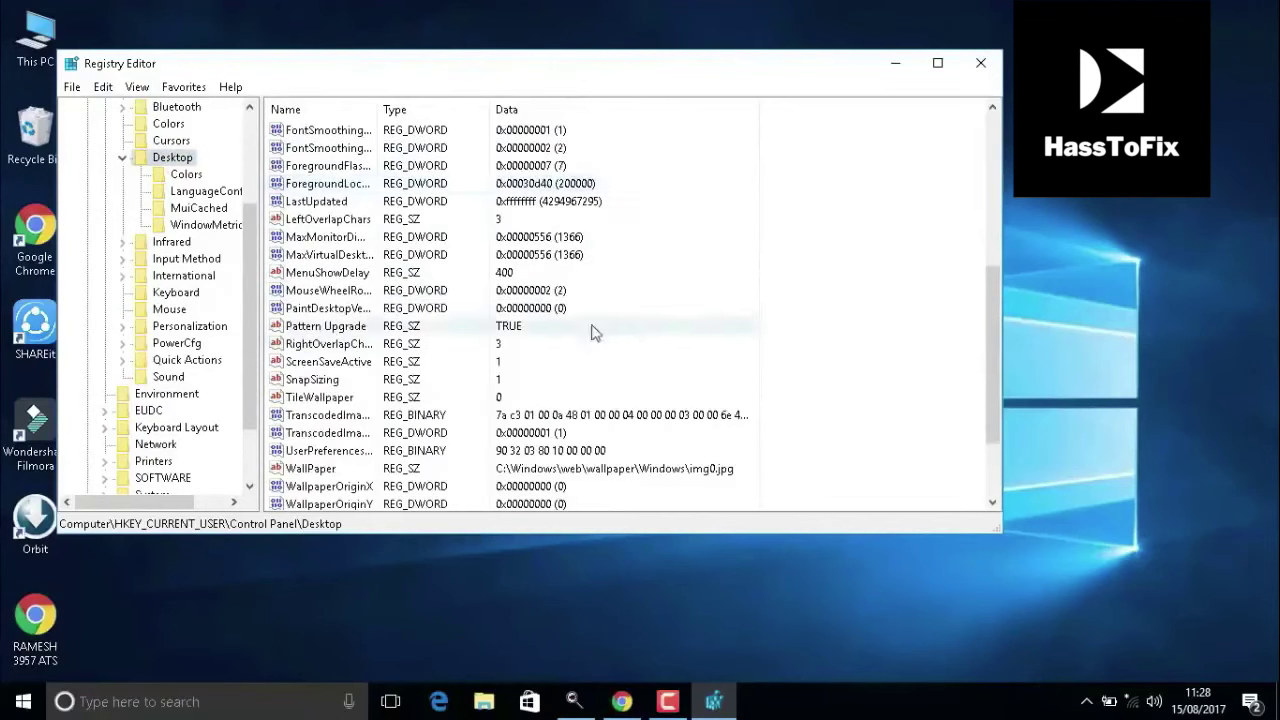
pyautogui.doubleClick(337, 278)
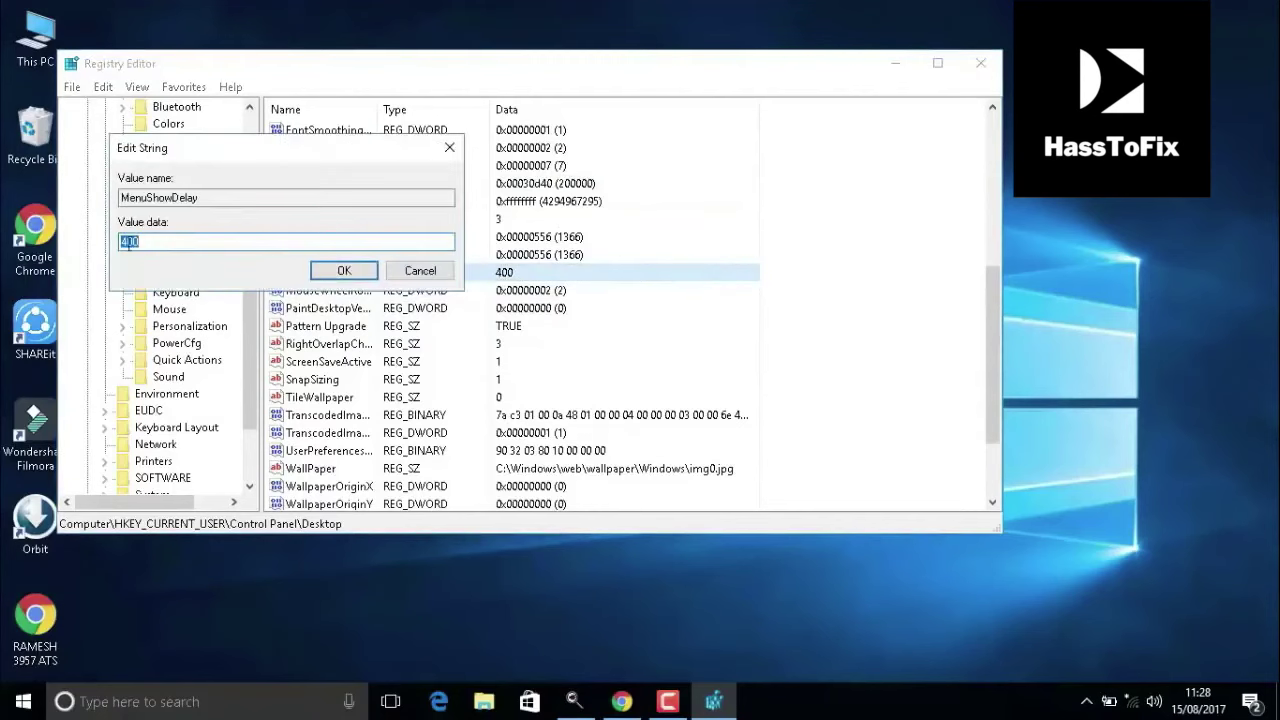
pyautogui.write('10')
pyautogui.click(339, 272)
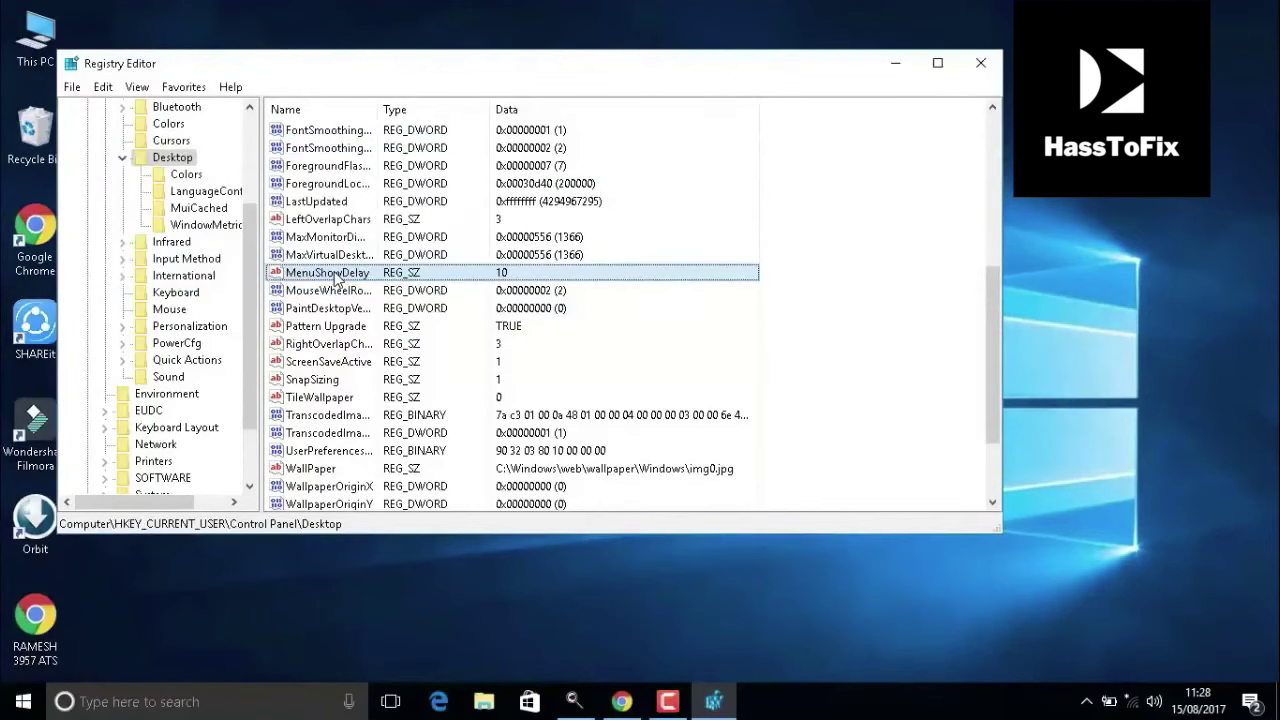
pyautogui.hotkey('alt', 'F4')
# - Refresh the Windows desktop twice
pyautogui.rightClick(309, 194)
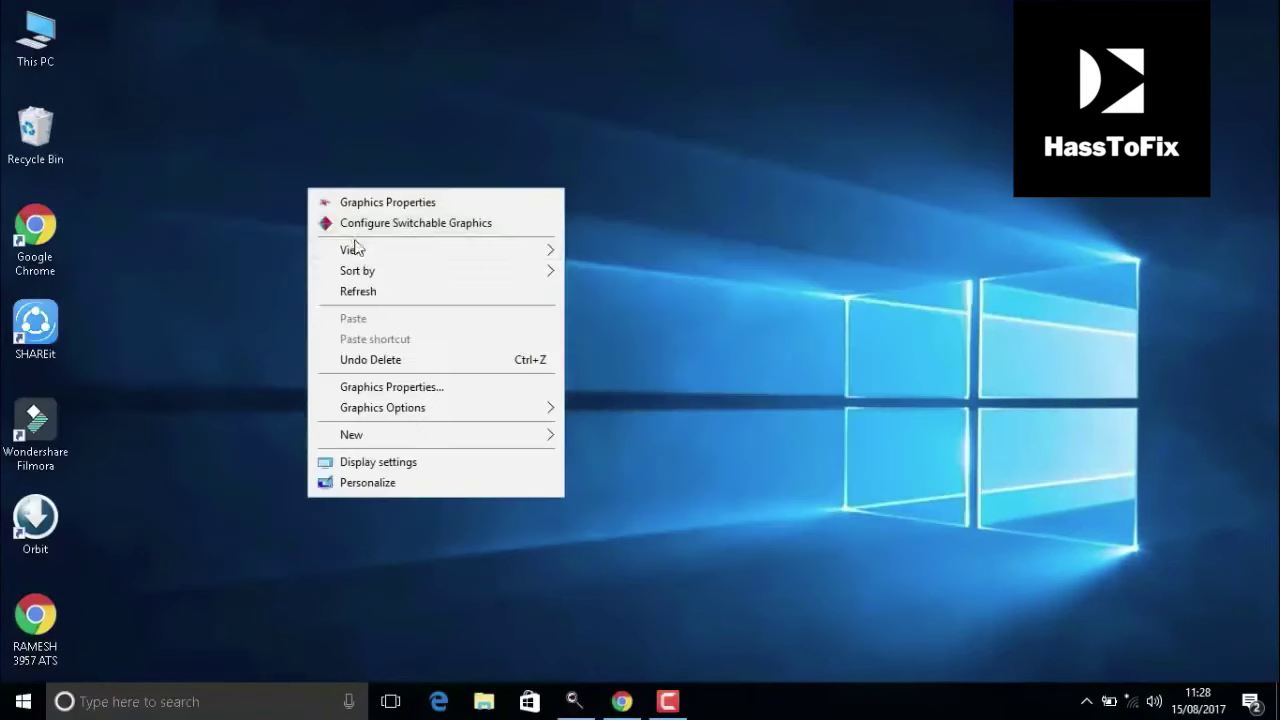
pyautogui.click(378, 290)
pyautogui.rightClick(369, 269)
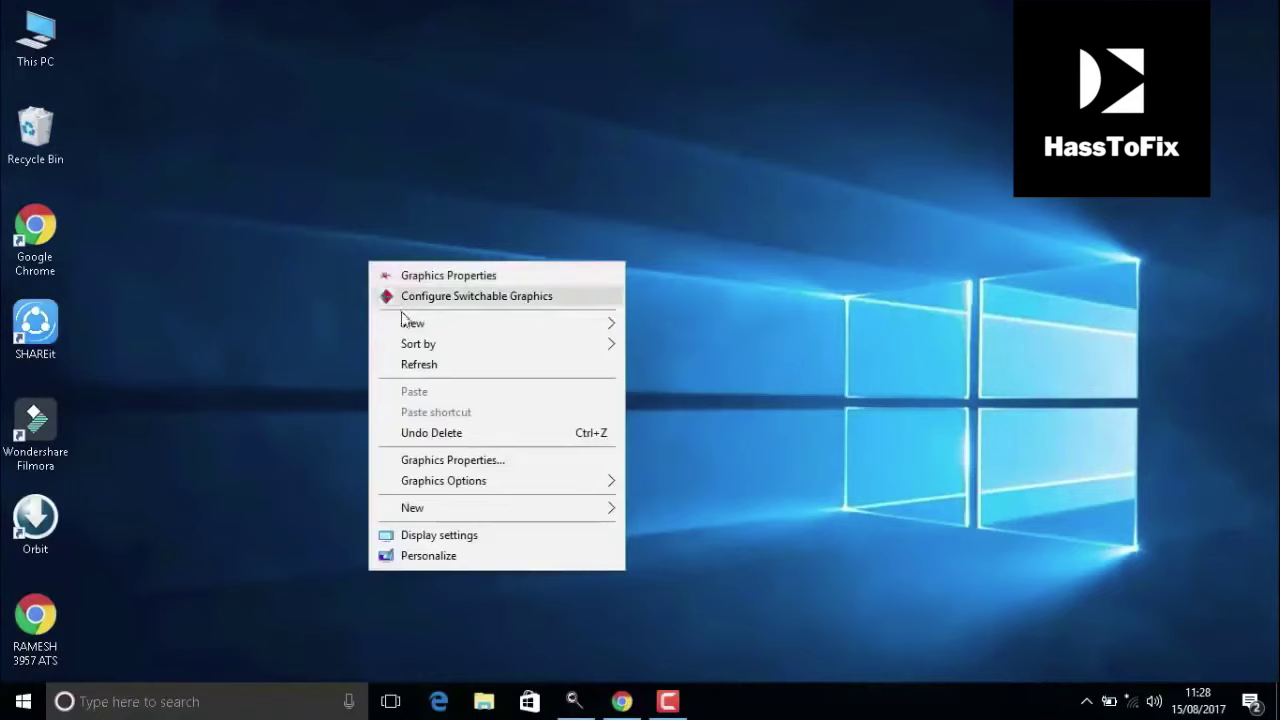
pyautogui.click(434, 368)
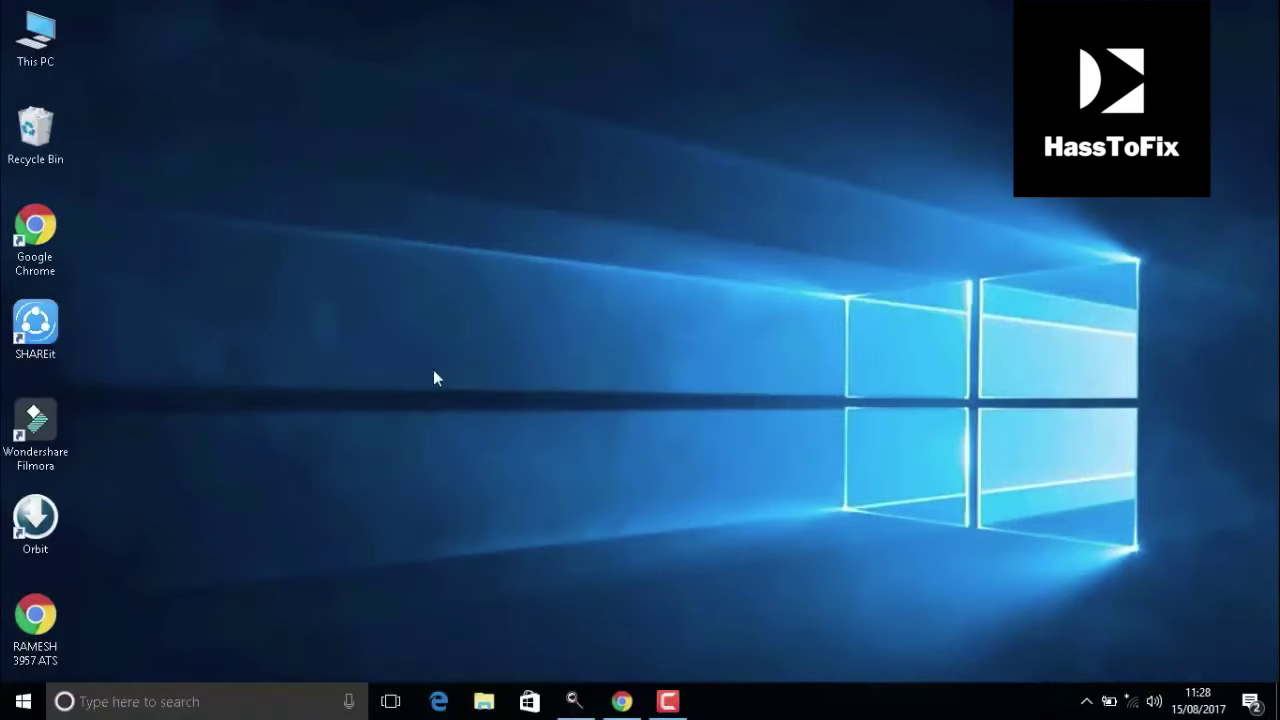